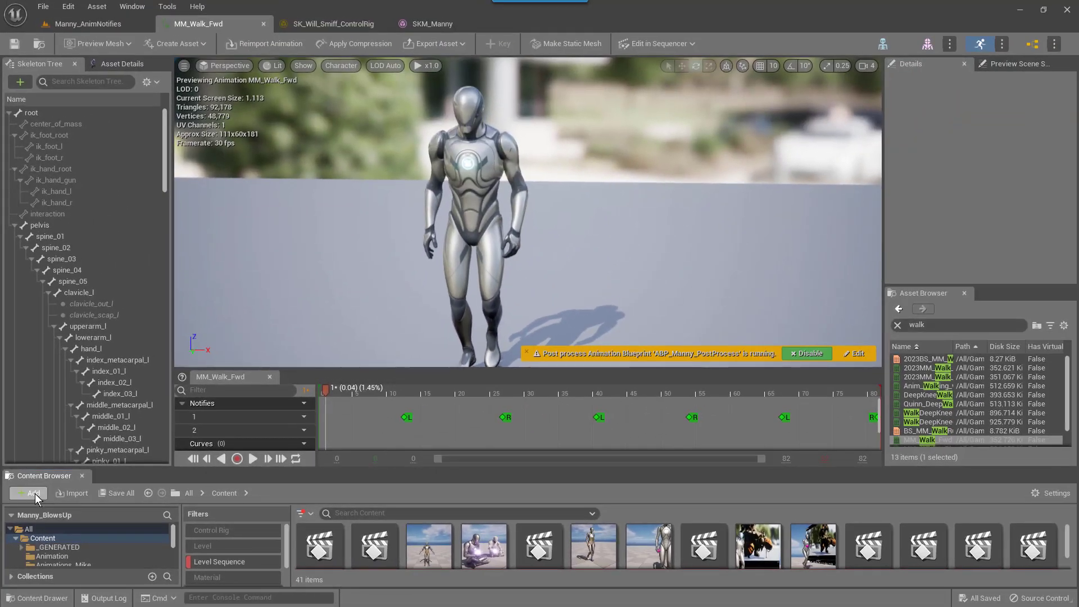
Add the Starter Content pack to the project
{"action": "left_click", "coordinate": [34, 498]}
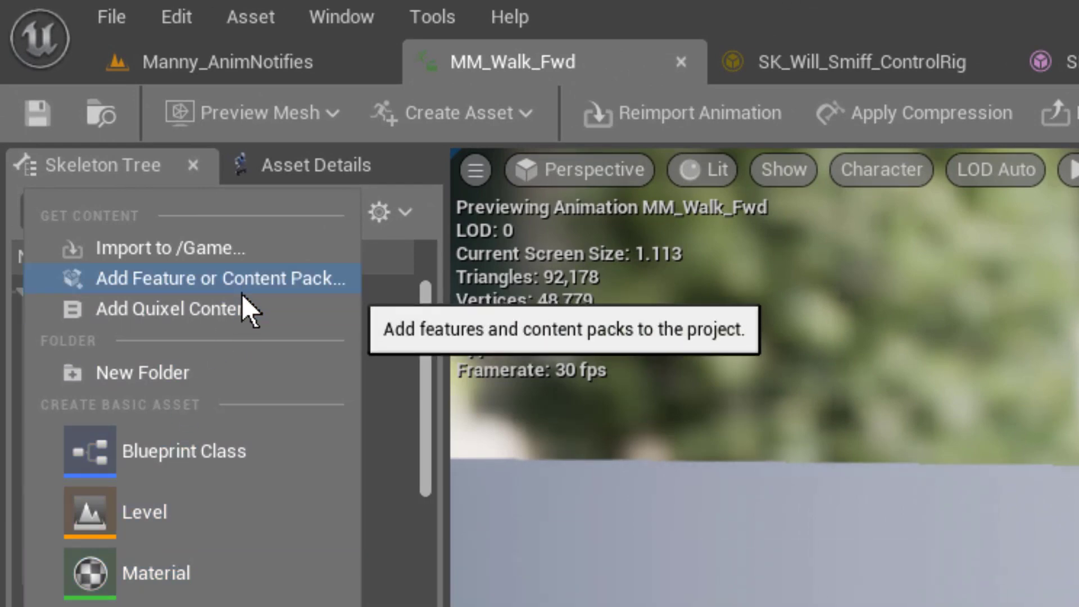
{"action": "left_click", "coordinate": [246, 286]}
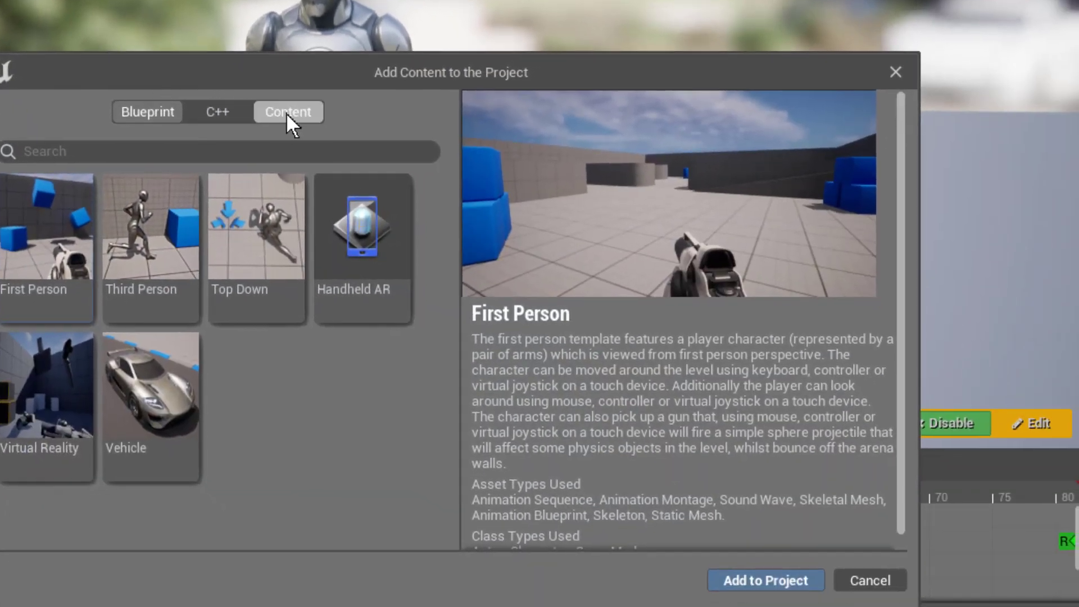
{"action": "left_click", "coordinate": [286, 113]}
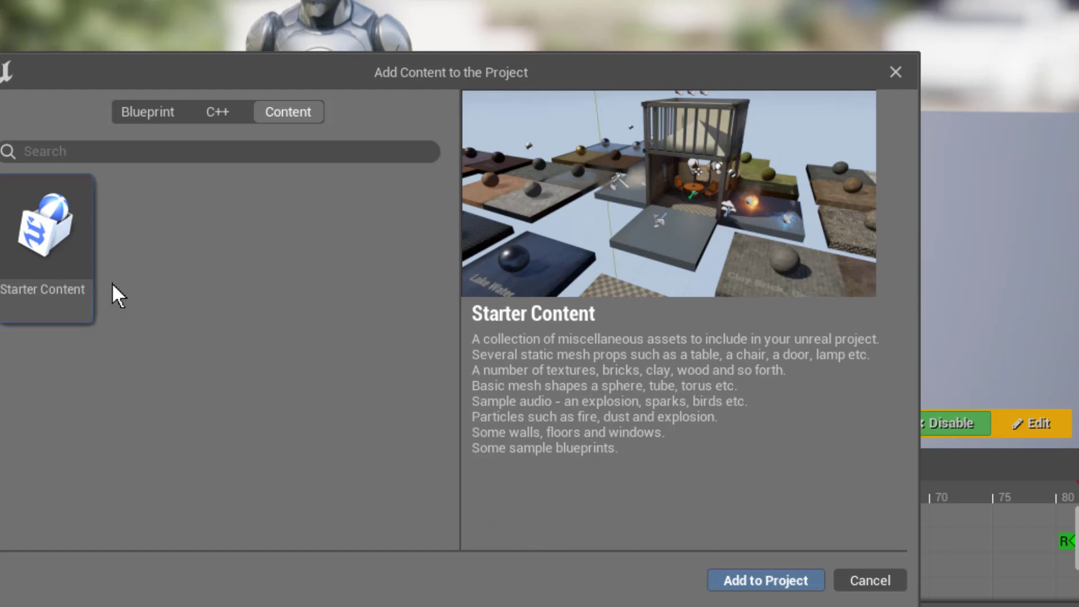
{"action": "left_click", "coordinate": [766, 580]}
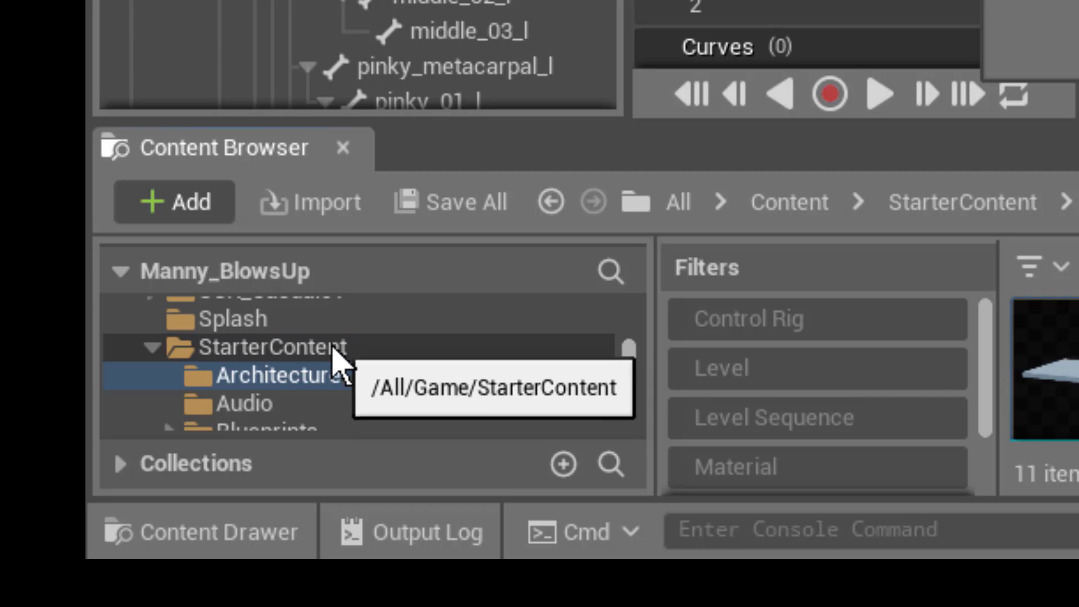
Enlarge the Content Browser, show the StarterContent Particles folder and close the Add Content to the Project dialog
{"action": "left_click", "coordinate": [336, 355]}
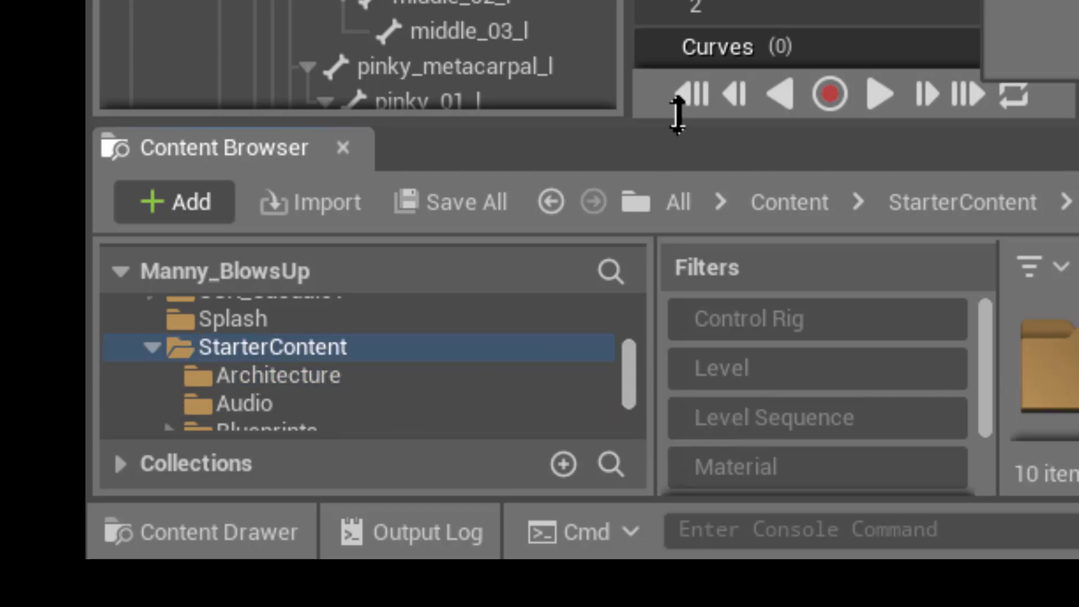
{"action": "left_click_drag", "start_coordinate": [677, 114], "coordinate": [674, 2]}
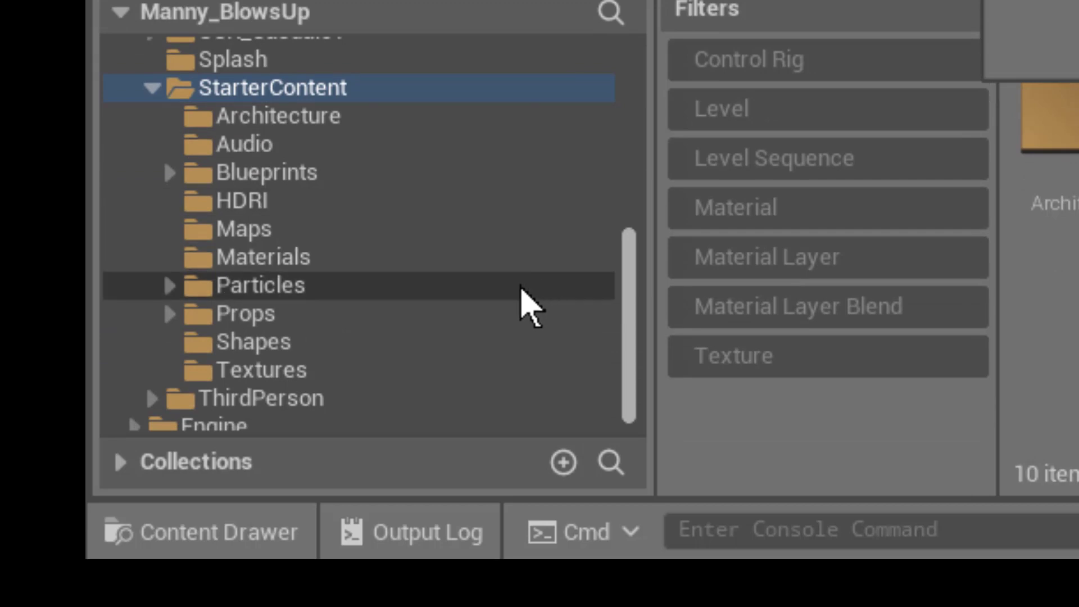
{"action": "left_click", "coordinate": [520, 290]}
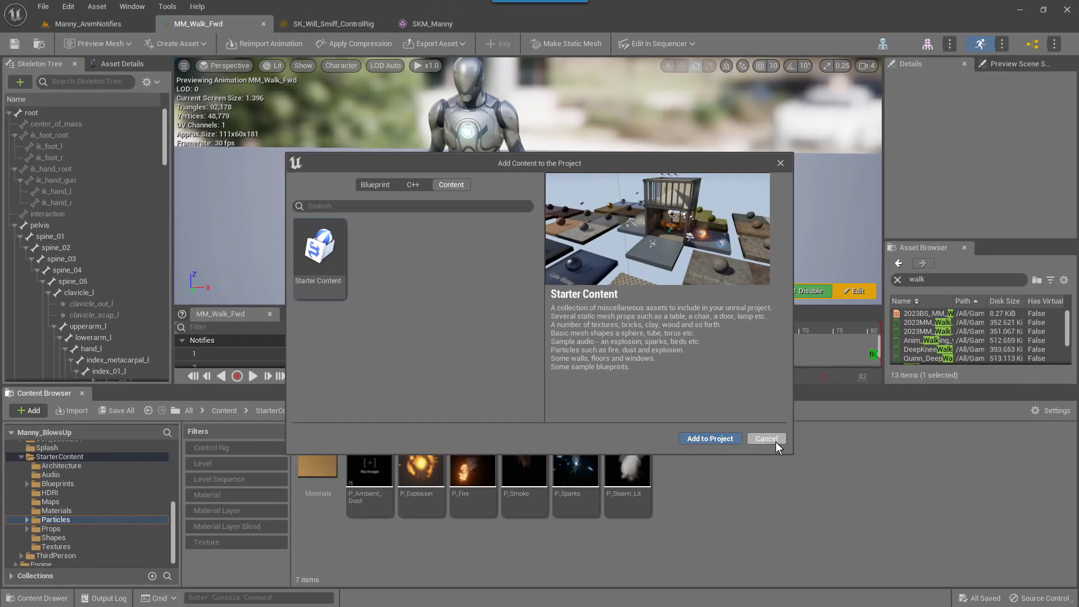
{"action": "left_click", "coordinate": [775, 441]}
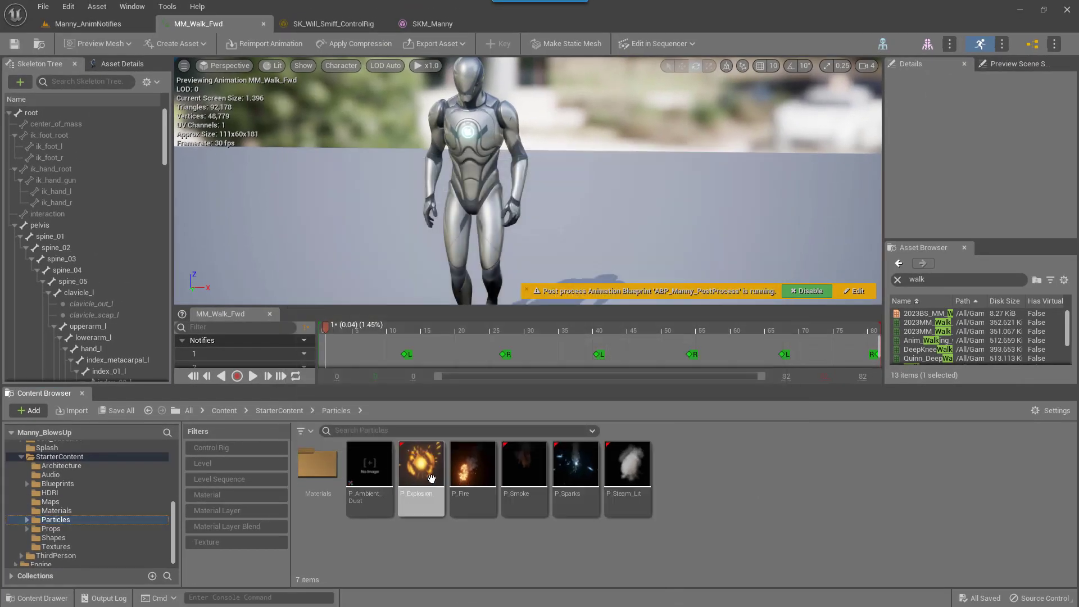
Look over the particle assets in the Particles folder and open P_Fire
{"action": "left_click_drag", "start_coordinate": [576, 472], "coordinate": [622, 479]}
{"action": "left_click", "coordinate": [706, 497]}
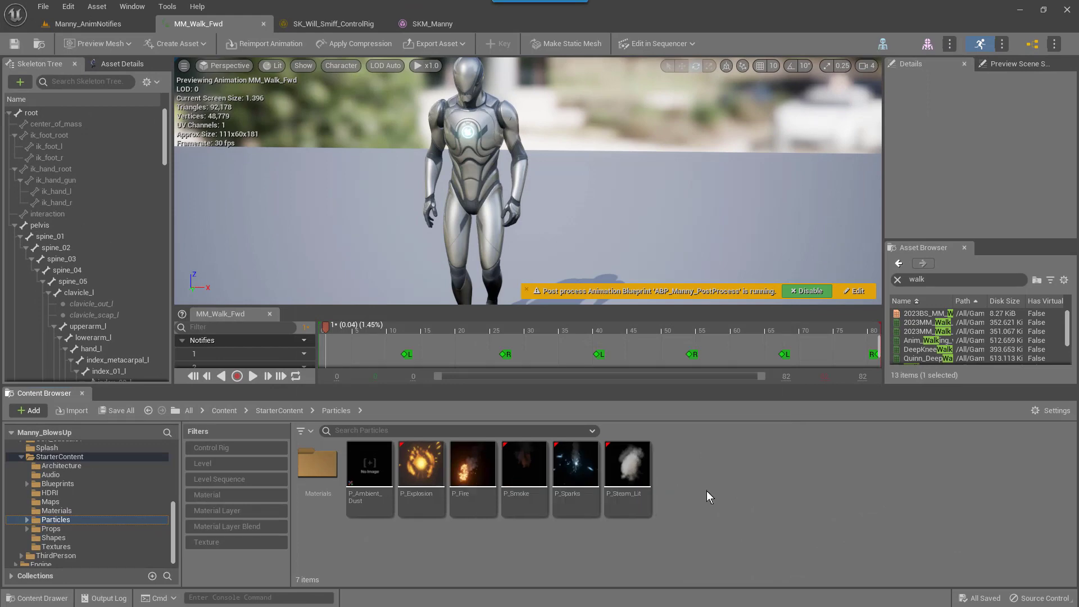
{"action": "double_click", "coordinate": [471, 479]}
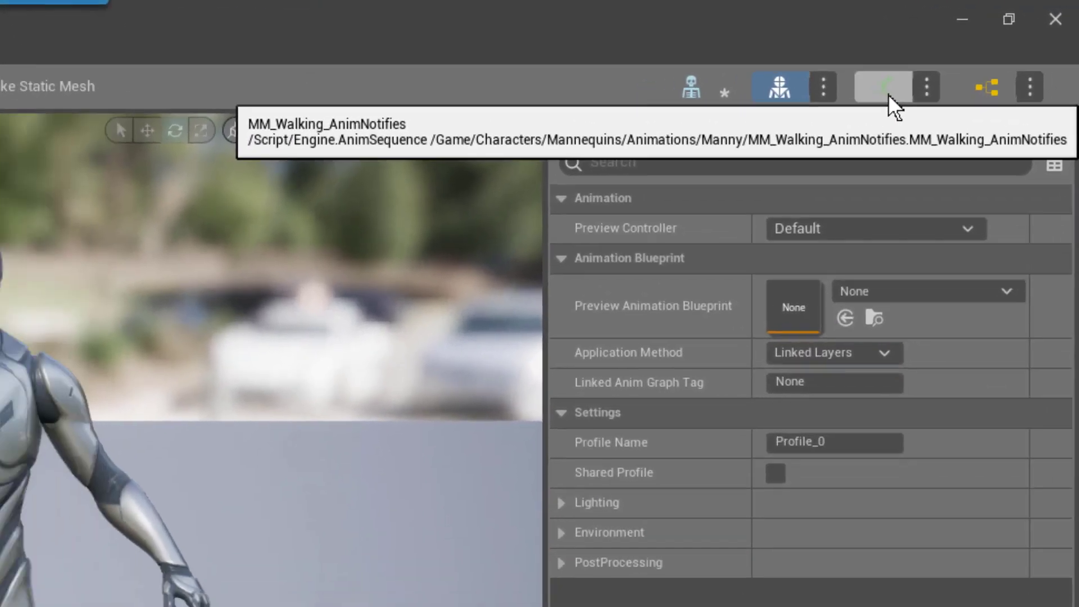
Open the MM_Walking_AnimNotifies animation and set its preview mesh to SKM_Manny
{"action": "left_click", "coordinate": [859, 109]}
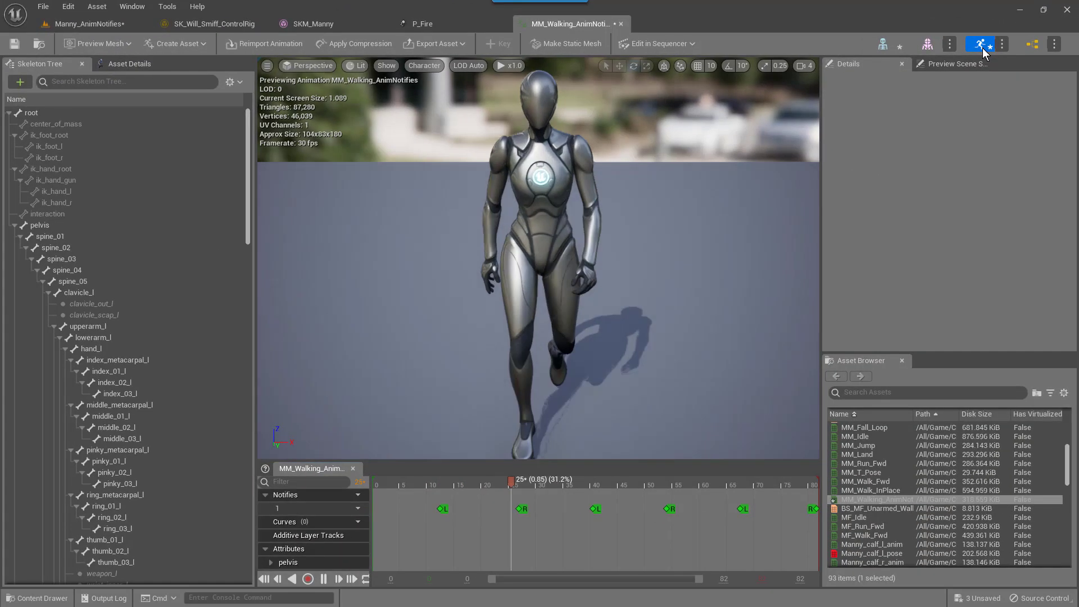
{"action": "left_click", "coordinate": [955, 63]}
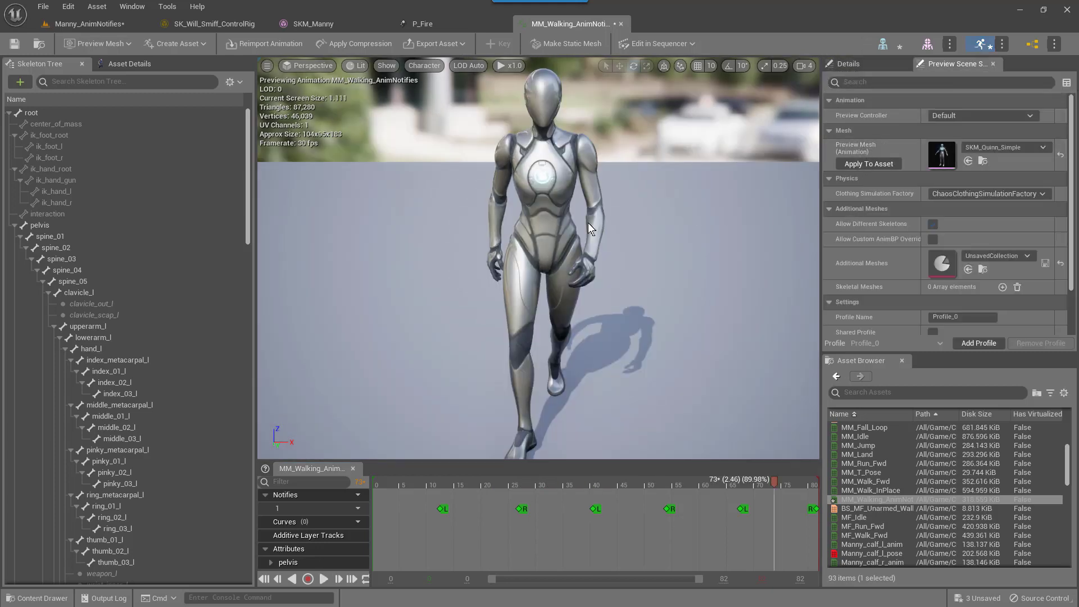
{"action": "left_click", "coordinate": [1007, 150]}
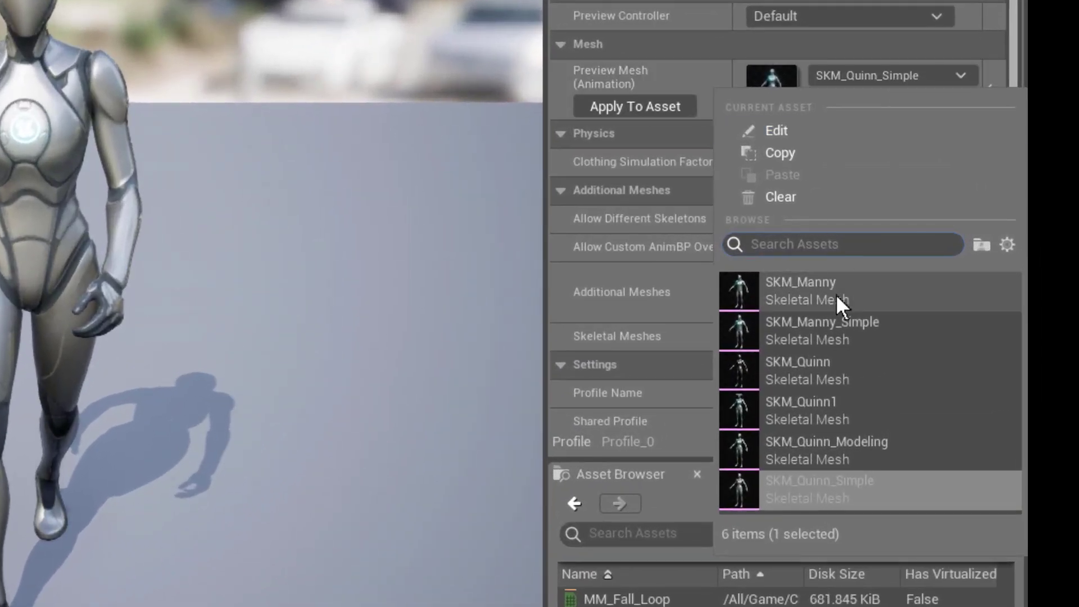
{"action": "left_click", "coordinate": [835, 295]}
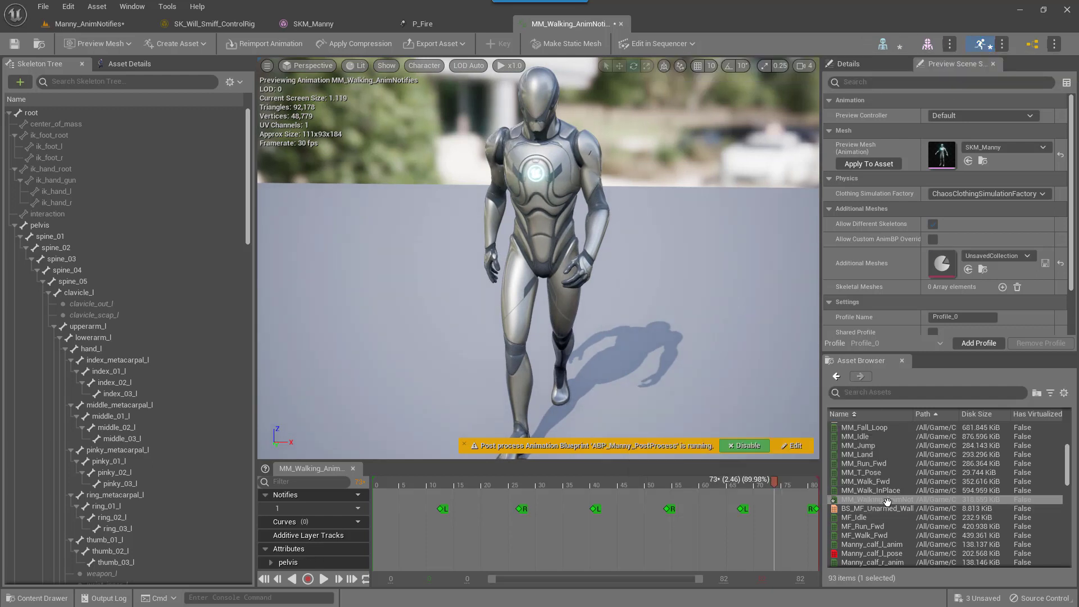
{"action": "mouse_move", "coordinate": [899, 493]}
{"action": "left_click", "coordinate": [41, 7]}
{"action": "left_click", "coordinate": [73, 100]}
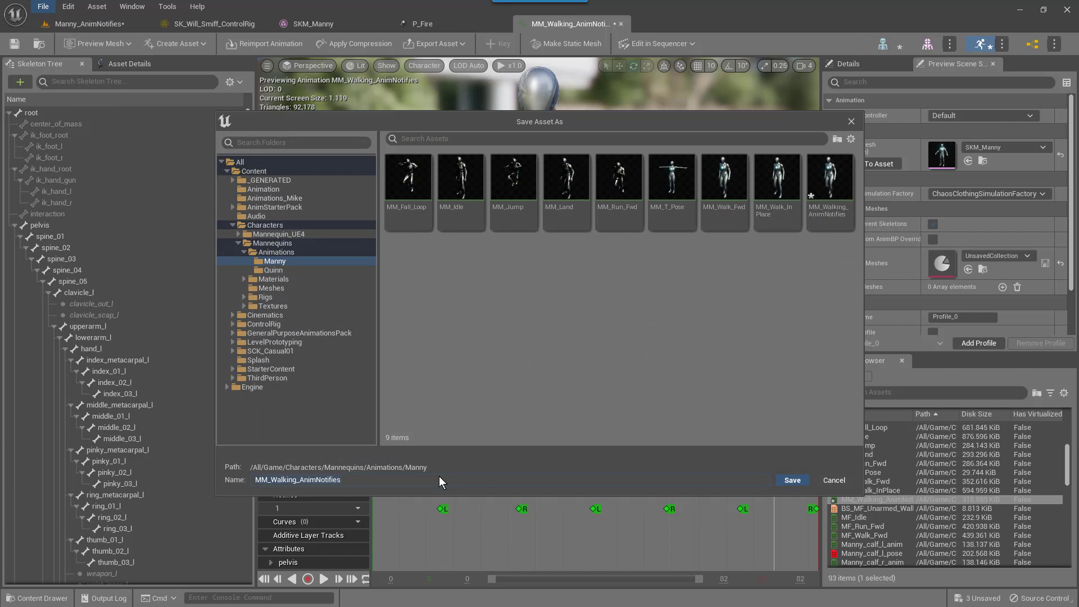
{"action": "left_click", "coordinate": [834, 481]}
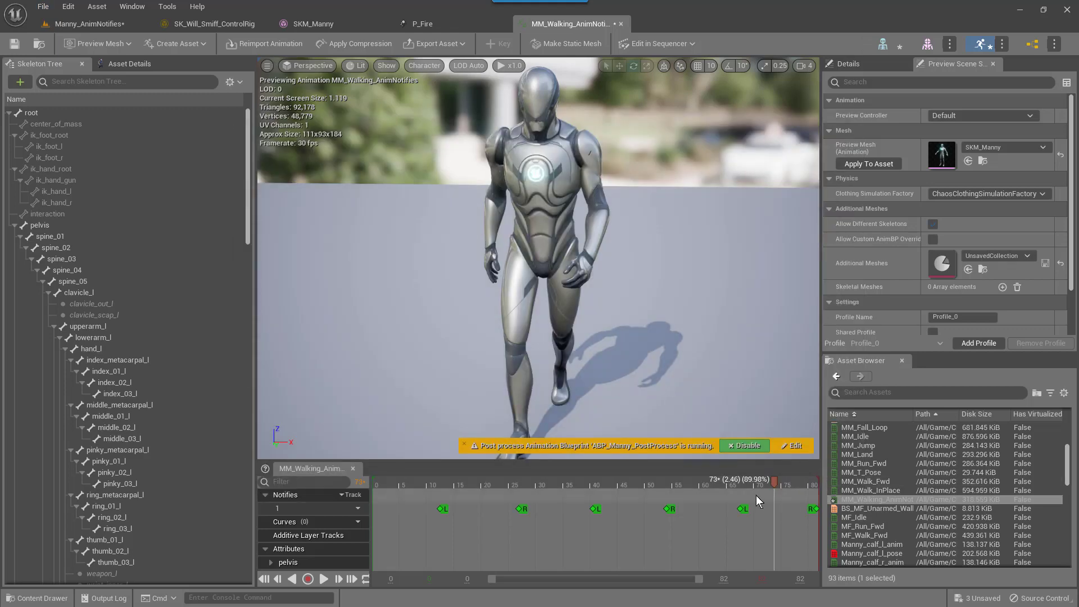
Scrub the walk animation to frame 13, near the first L sync marker, and enlarge the timeline area
{"action": "left_click", "coordinate": [489, 483]}
{"action": "left_click_drag", "start_coordinate": [456, 478], "coordinate": [500, 501]}
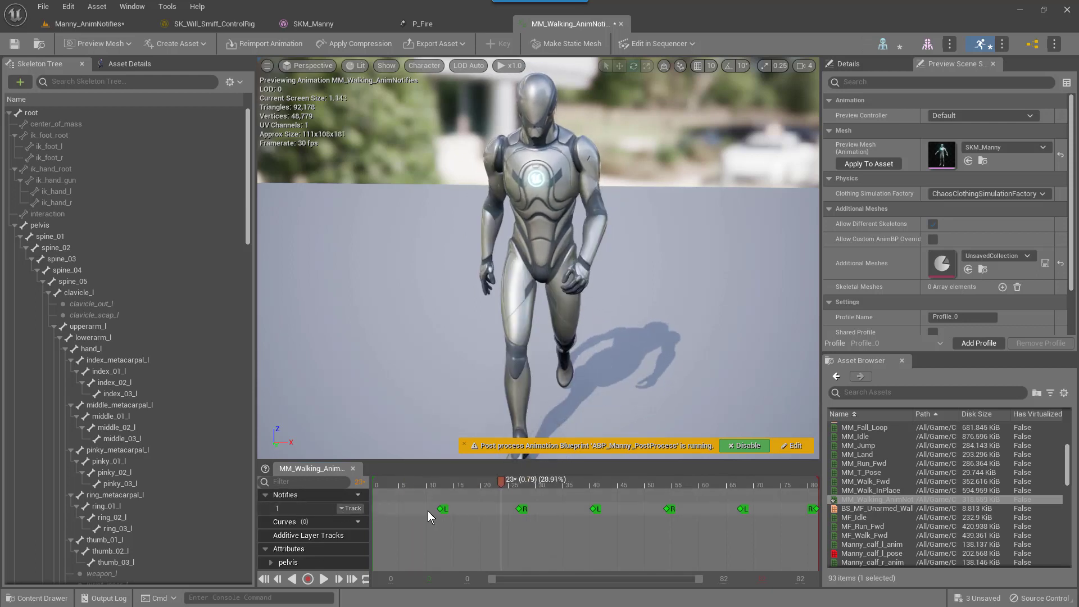
{"action": "left_click_drag", "start_coordinate": [487, 484], "coordinate": [445, 511]}
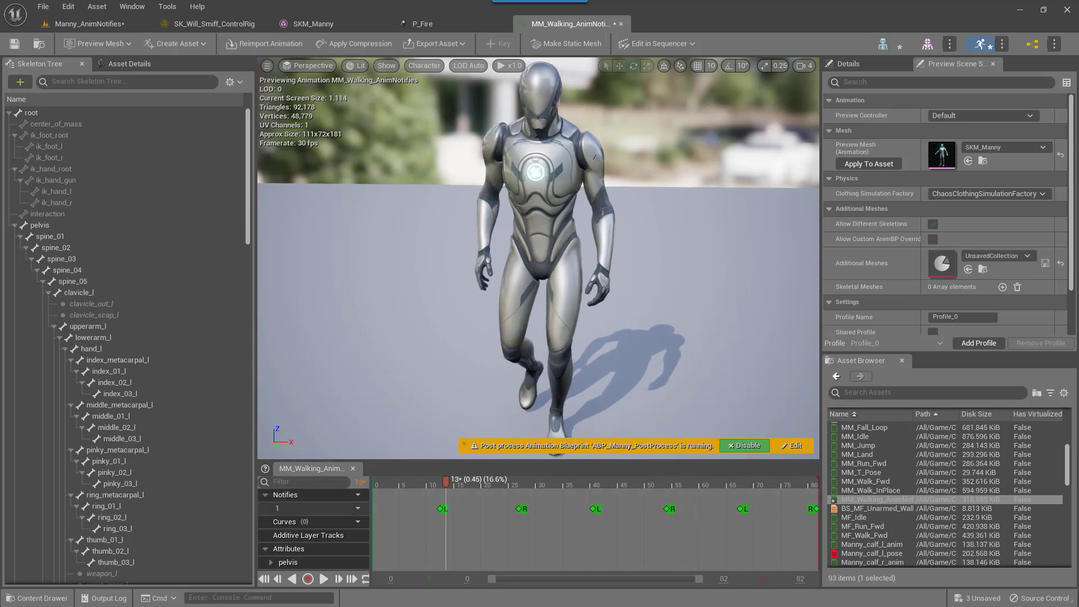
{"action": "left_click_drag", "start_coordinate": [433, 462], "coordinate": [441, 415]}
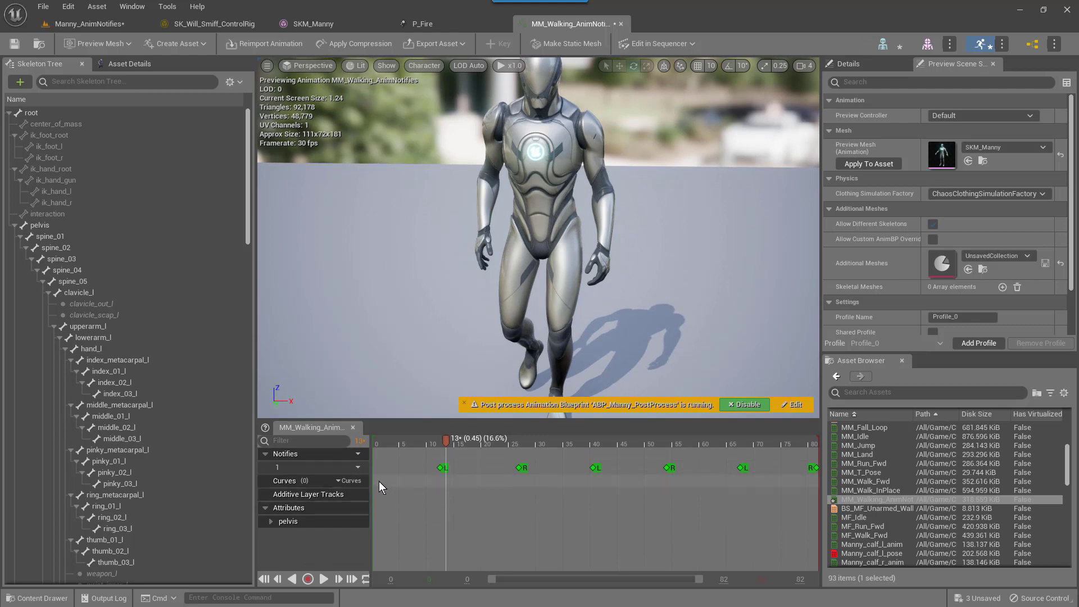
Return the animation to frame 0 and add a second notify track named 2
{"action": "left_click", "coordinate": [263, 579]}
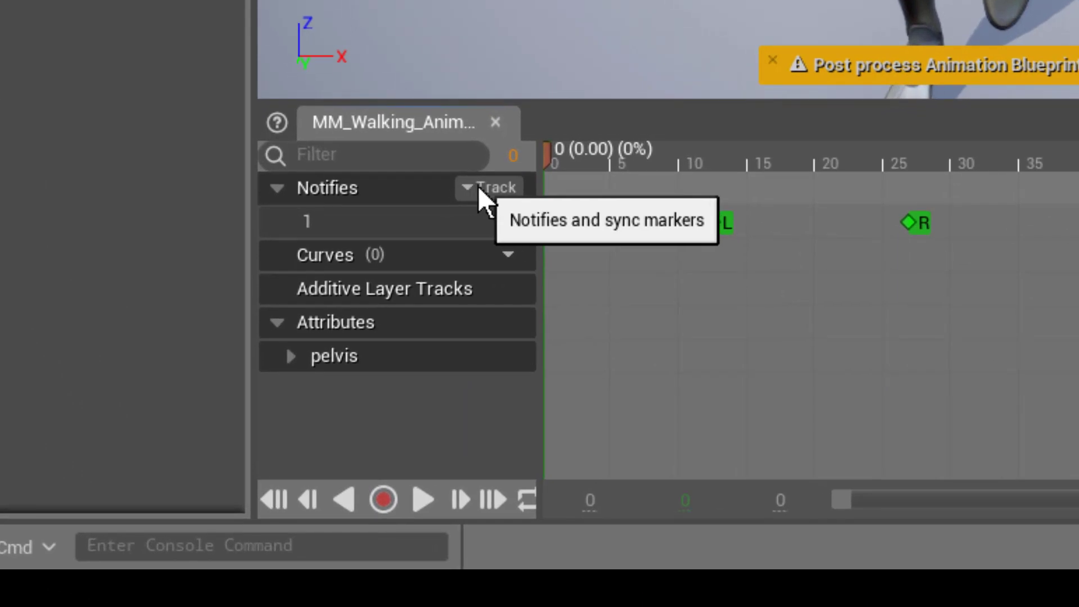
{"action": "left_click", "coordinate": [477, 187]}
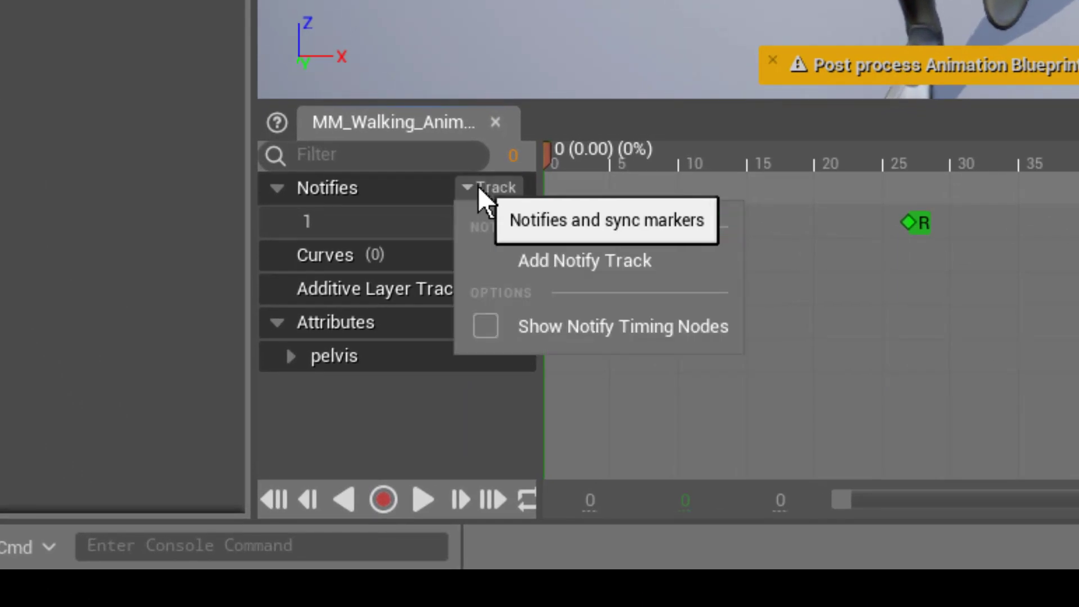
{"action": "left_click", "coordinate": [541, 263]}
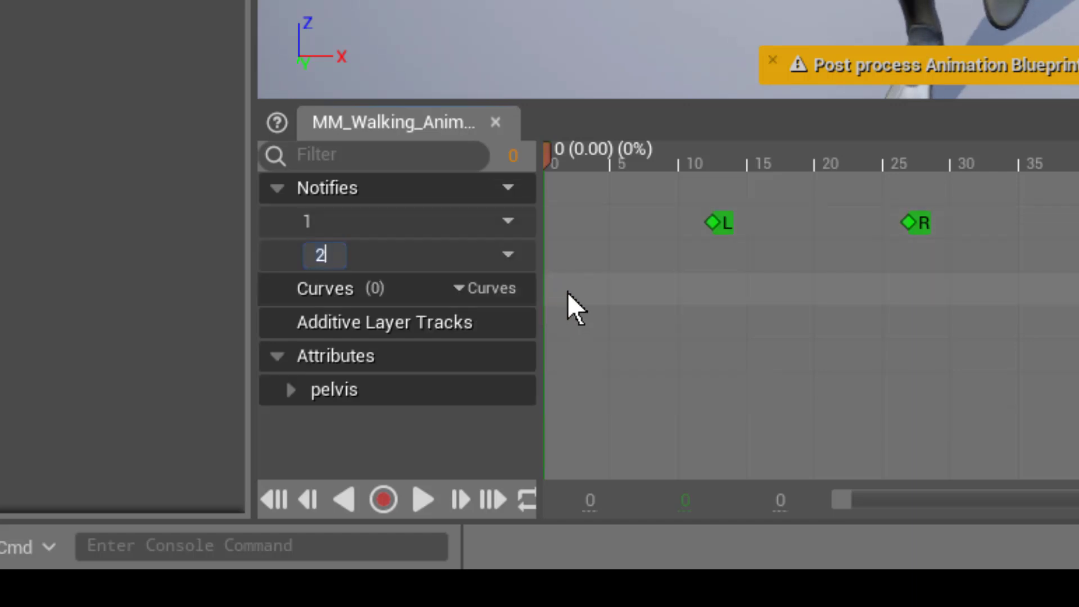
{"action": "key", "text": "Return"}
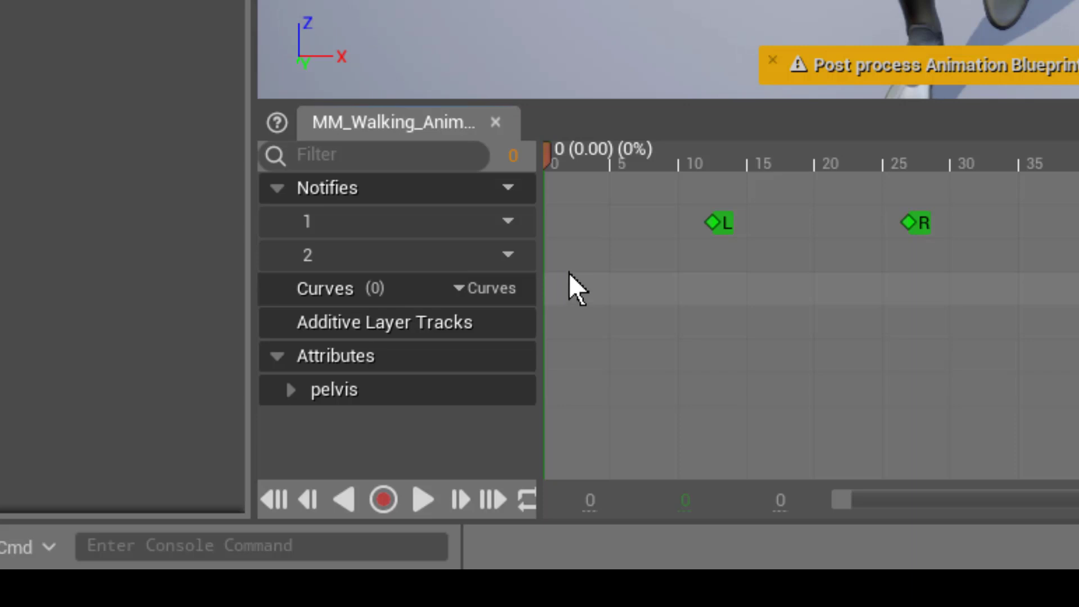
Move the playhead to the first L sync marker at frame 12 and add a Play Particle Effect notify just before it on track 2
{"action": "left_click_drag", "start_coordinate": [600, 159], "coordinate": [718, 168]}
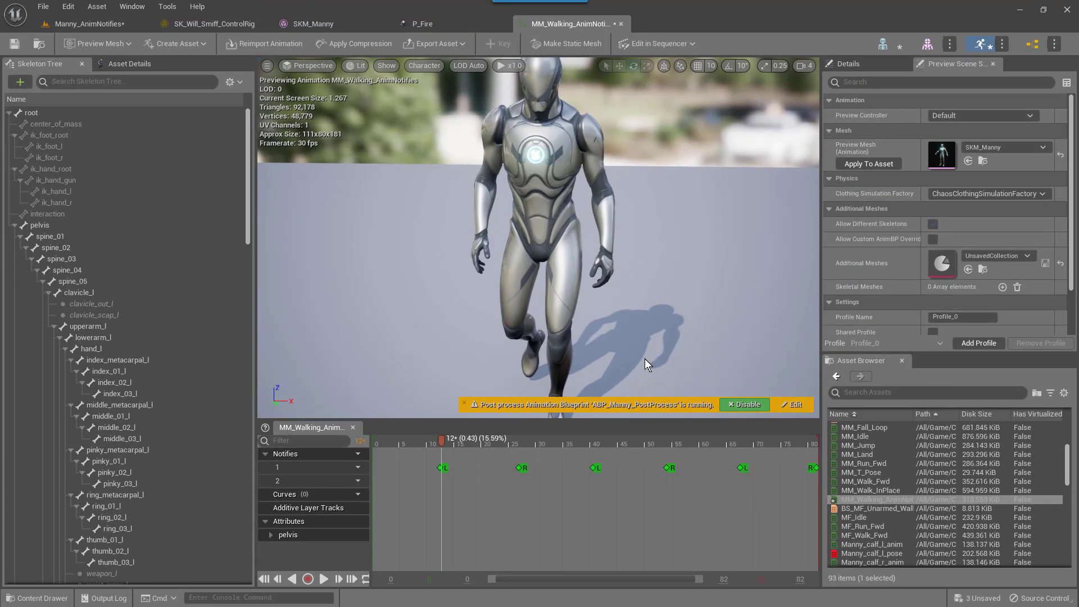
{"action": "scroll", "coordinate": [651, 333], "scroll_direction": "down", "scroll_amount": 3}
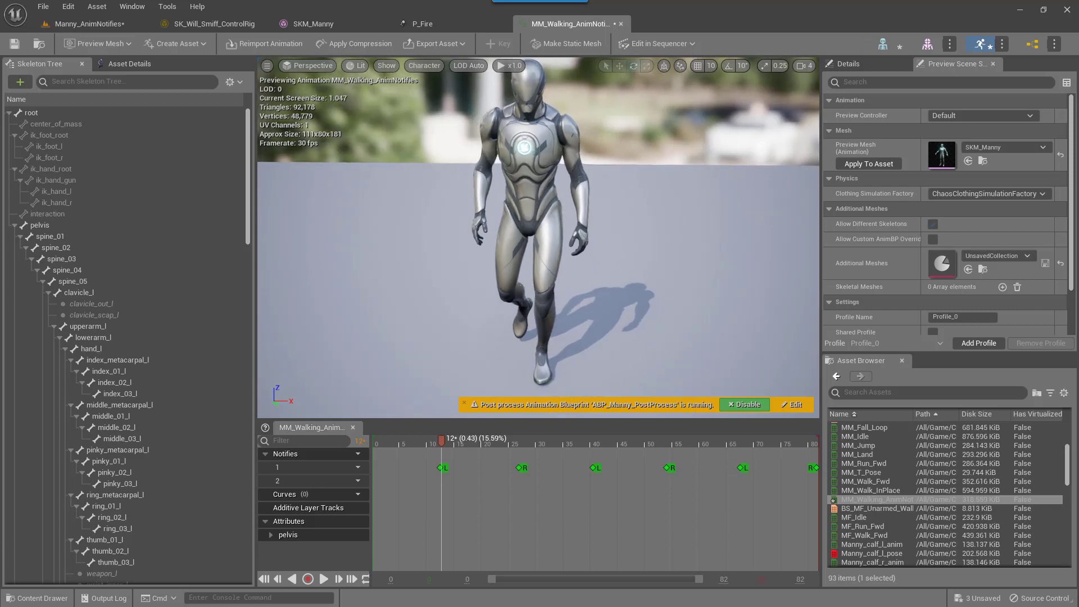
{"action": "mouse_move", "coordinate": [642, 338]}
{"action": "right_mouse_down"}
{"action": "mouse_move", "coordinate": [642, 328]}
{"action": "mouse_move", "coordinate": [641, 339]}
{"action": "right_mouse_up"}
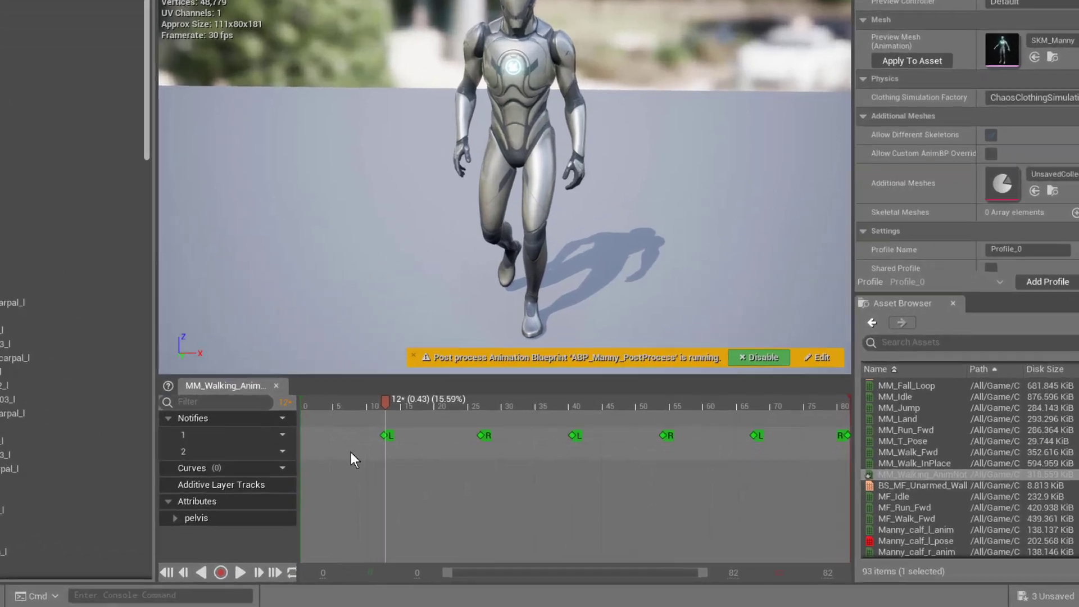
{"action": "right_click", "coordinate": [413, 481]}
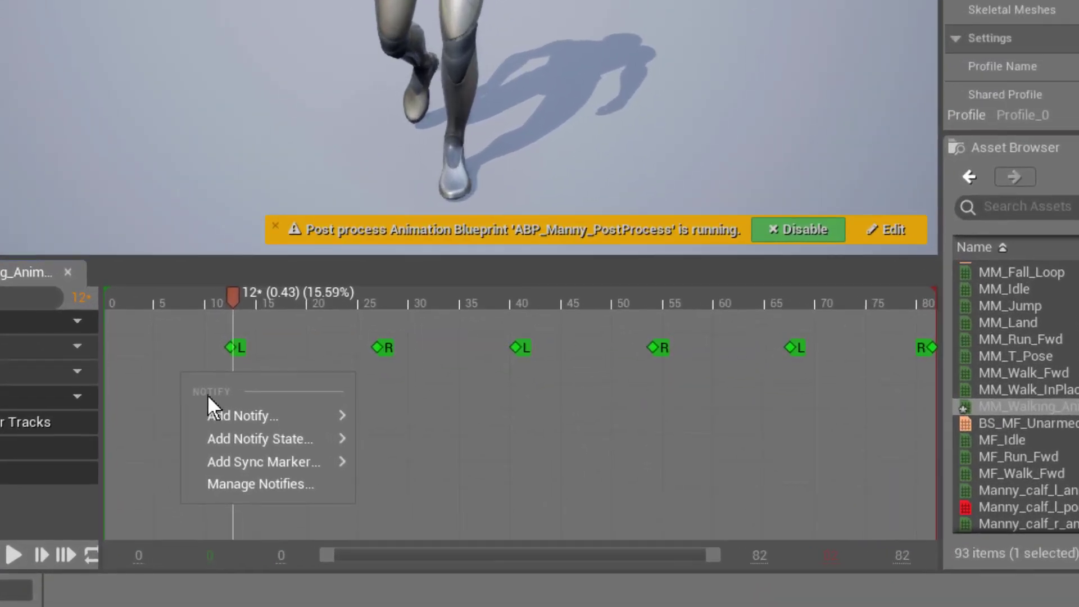
{"action": "mouse_move", "coordinate": [235, 416]}
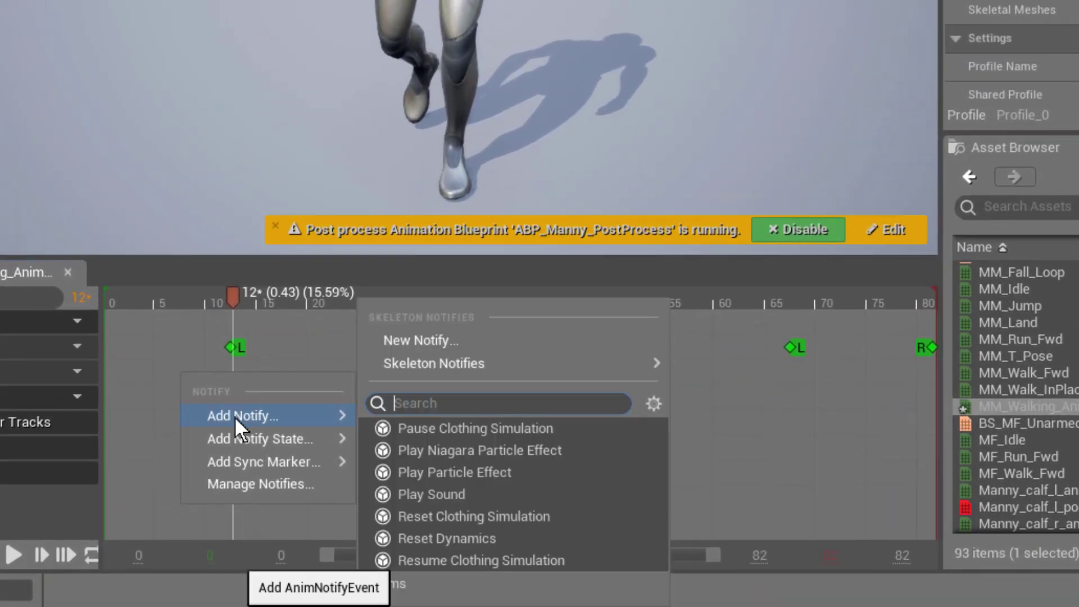
{"action": "left_click", "coordinate": [469, 478]}
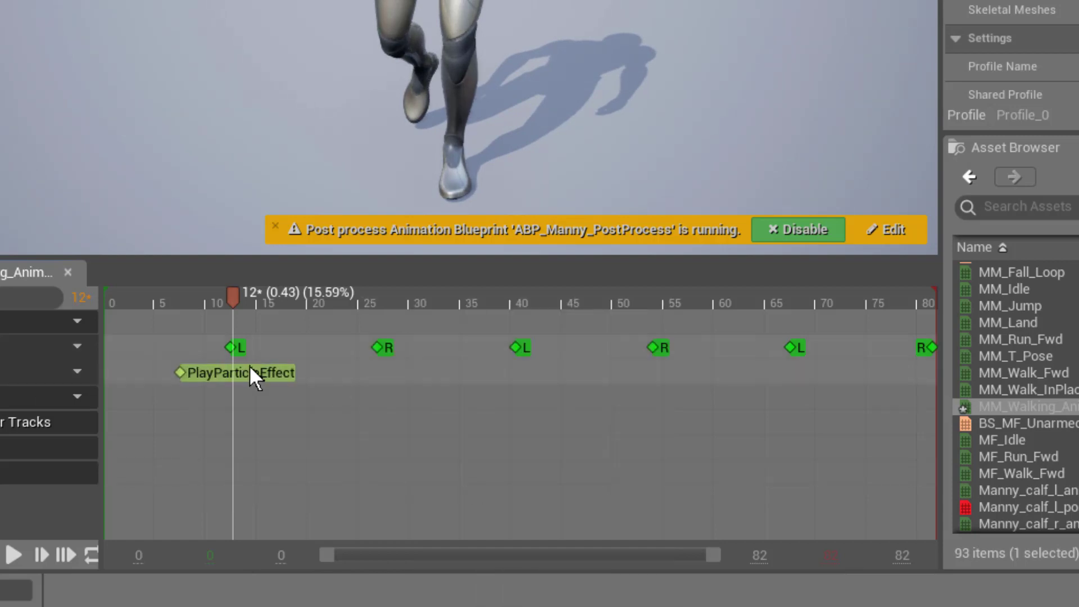
Move the PlayParticleEffect notify on track 2 to frame 13, aligned with the playhead and the first L marker
{"action": "left_click_drag", "start_coordinate": [249, 371], "coordinate": [296, 373]}
{"action": "left_click", "coordinate": [297, 375]}
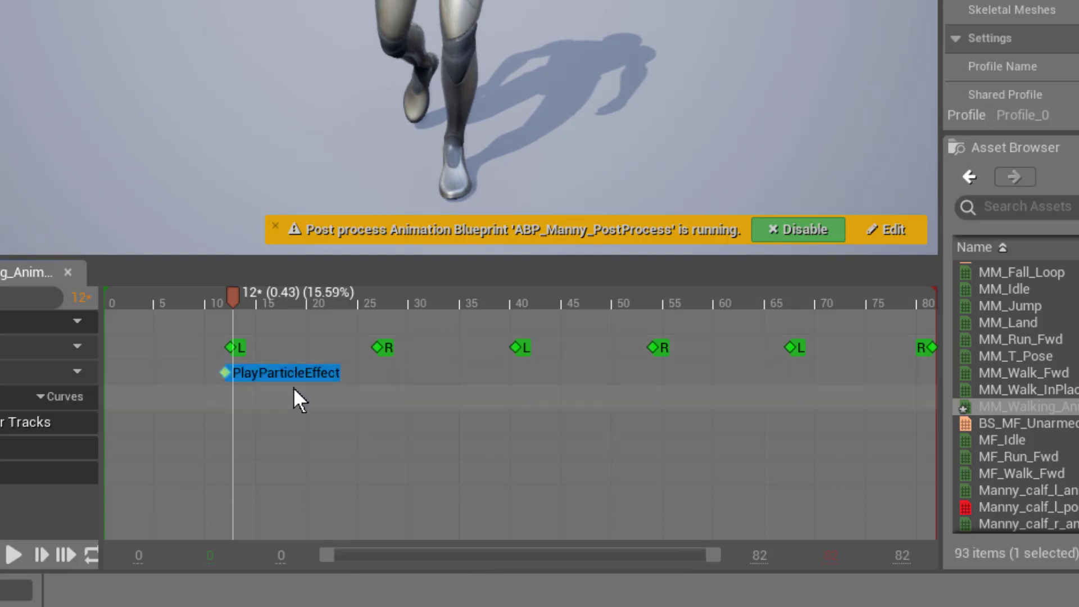
{"action": "left_click_drag", "start_coordinate": [281, 369], "coordinate": [607, 392]}
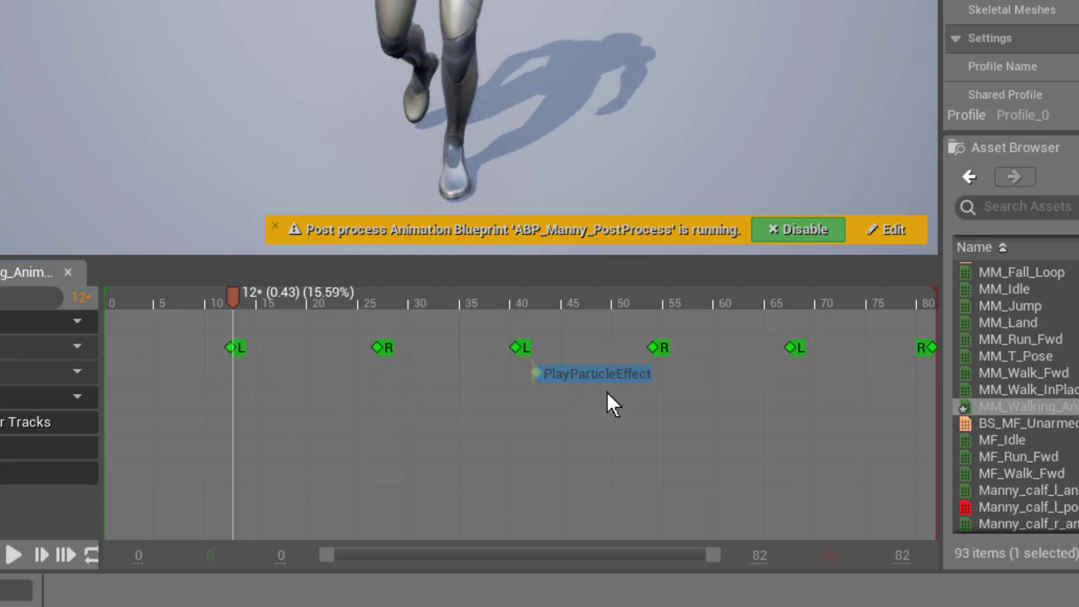
{"action": "left_click_drag", "start_coordinate": [532, 387], "coordinate": [295, 391]}
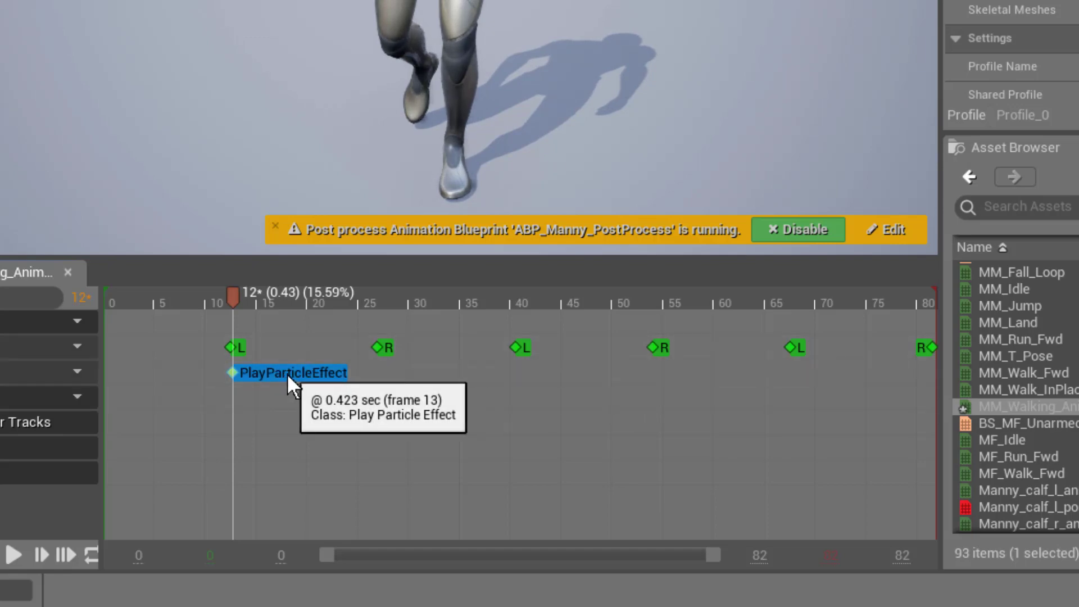
Set the Particle System of the PlayParticleEffect notify to P_Explosion
{"action": "left_click", "coordinate": [287, 374]}
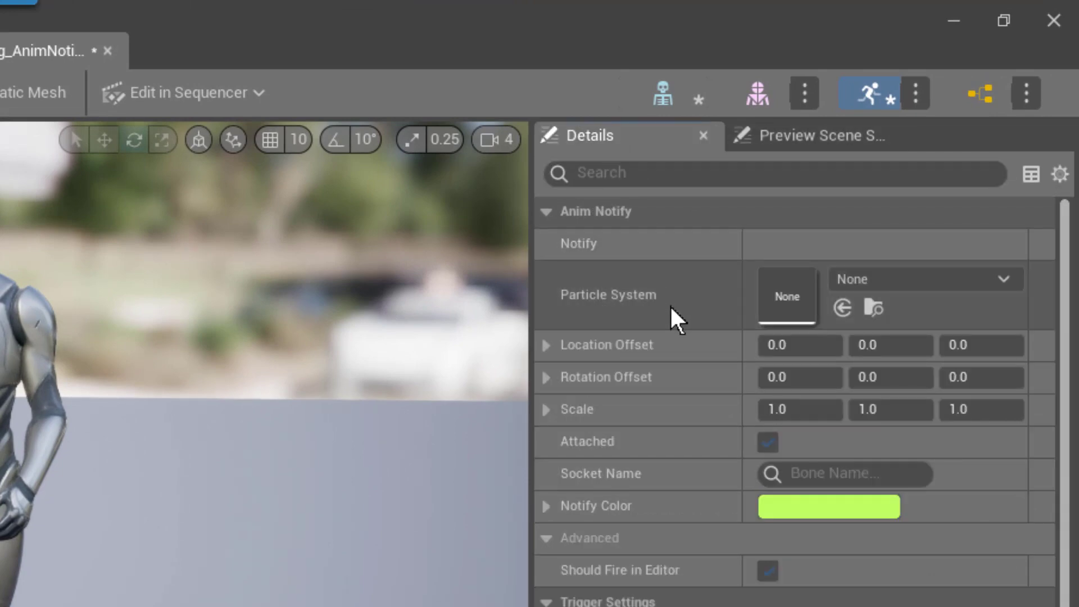
{"action": "left_click", "coordinate": [919, 275]}
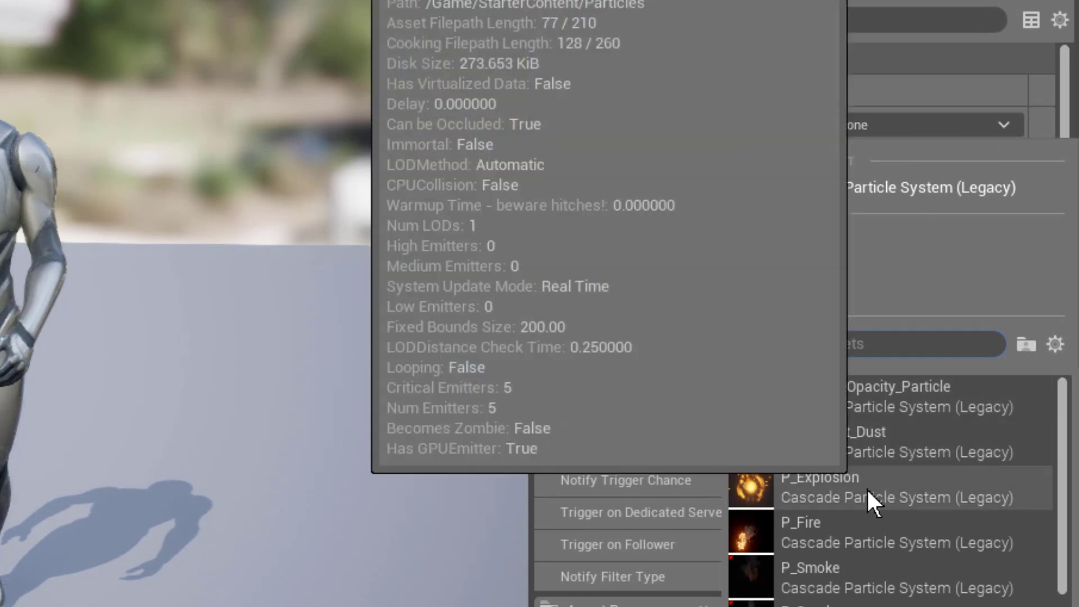
{"action": "left_click", "coordinate": [873, 488]}
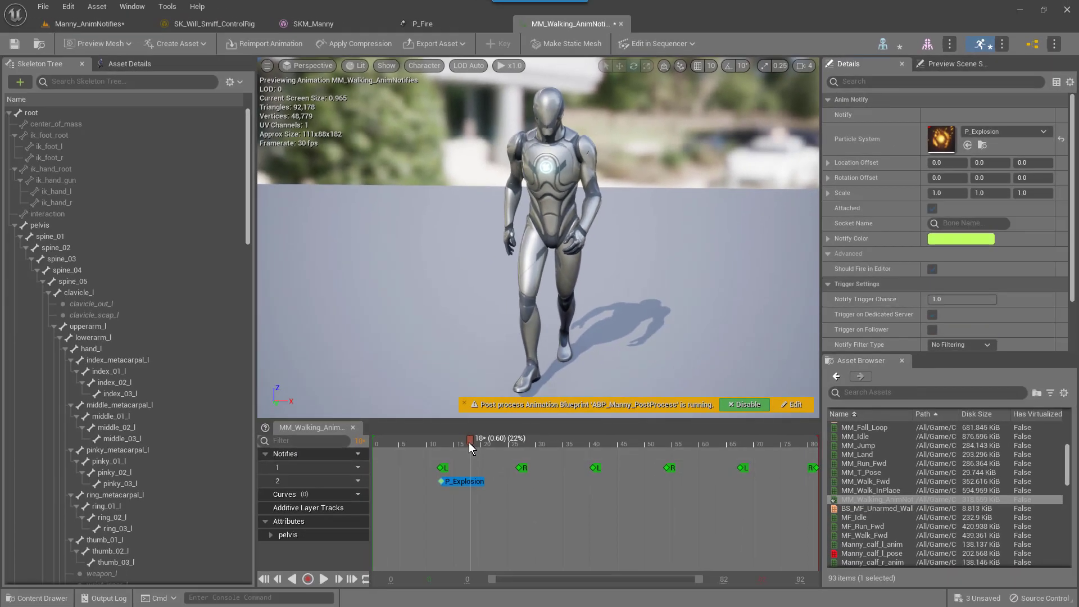
Play the walking animation from about frame 7 with looping enabled to preview the P_Explosion notify, and pause it
{"action": "left_click_drag", "start_coordinate": [468, 442], "coordinate": [411, 484]}
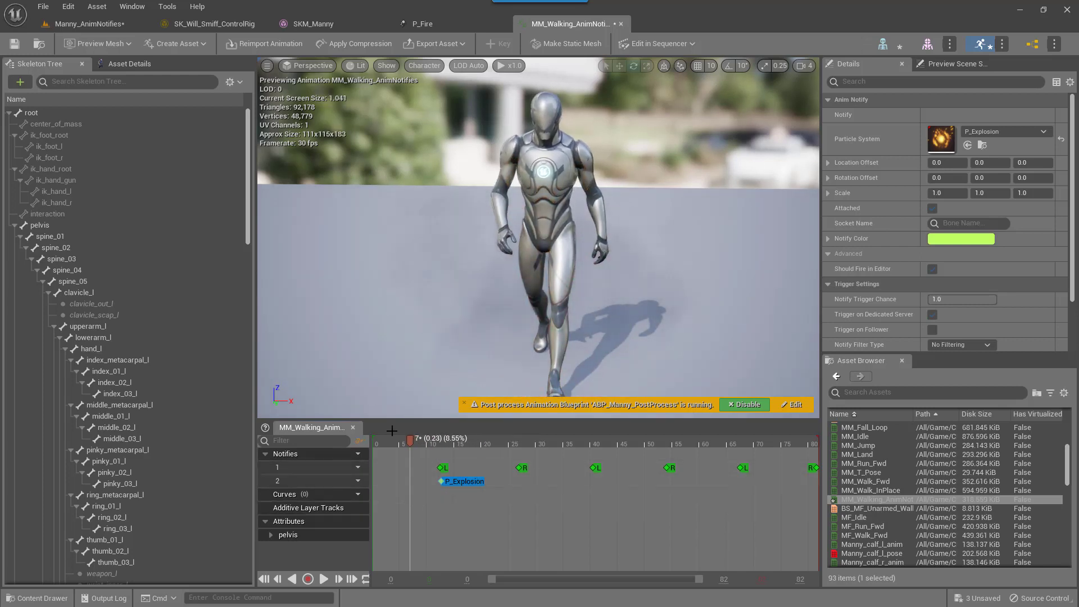
{"action": "left_click_drag", "start_coordinate": [370, 551], "coordinate": [382, 550]}
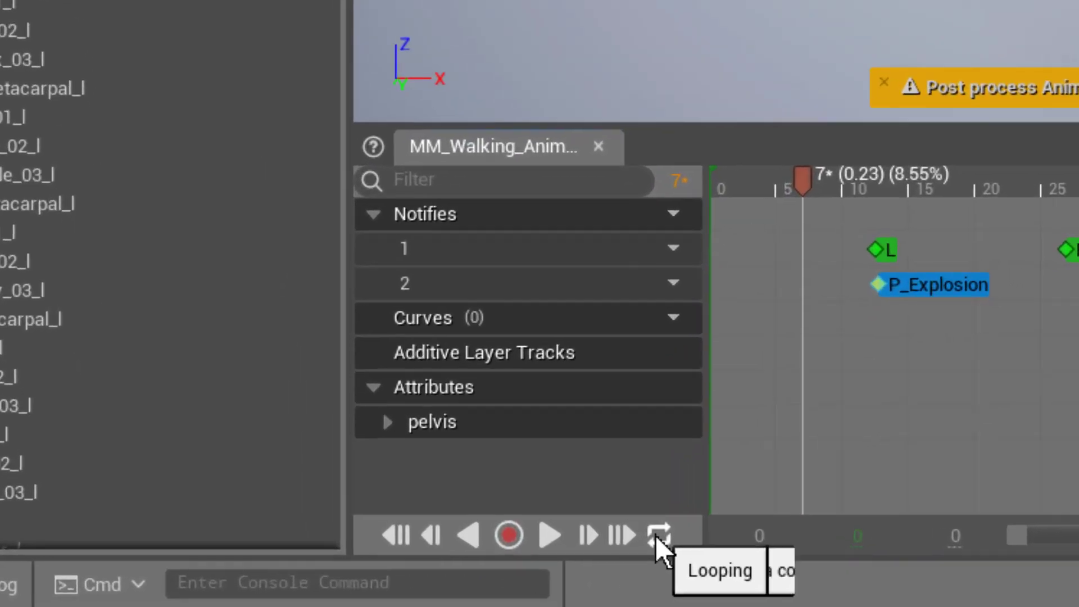
{"action": "left_click", "coordinate": [657, 535]}
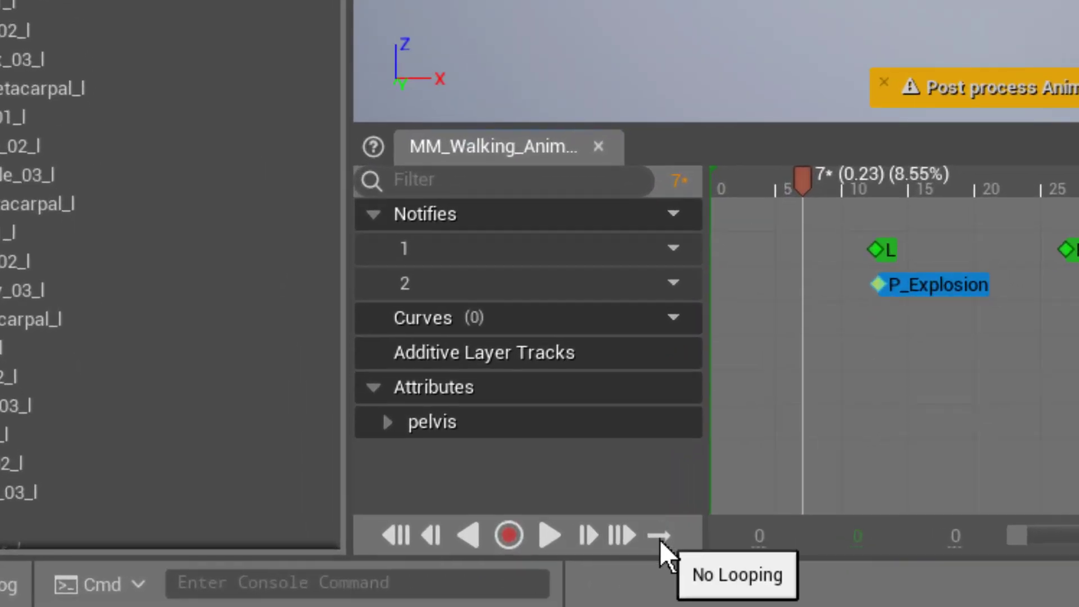
{"action": "left_click", "coordinate": [660, 538]}
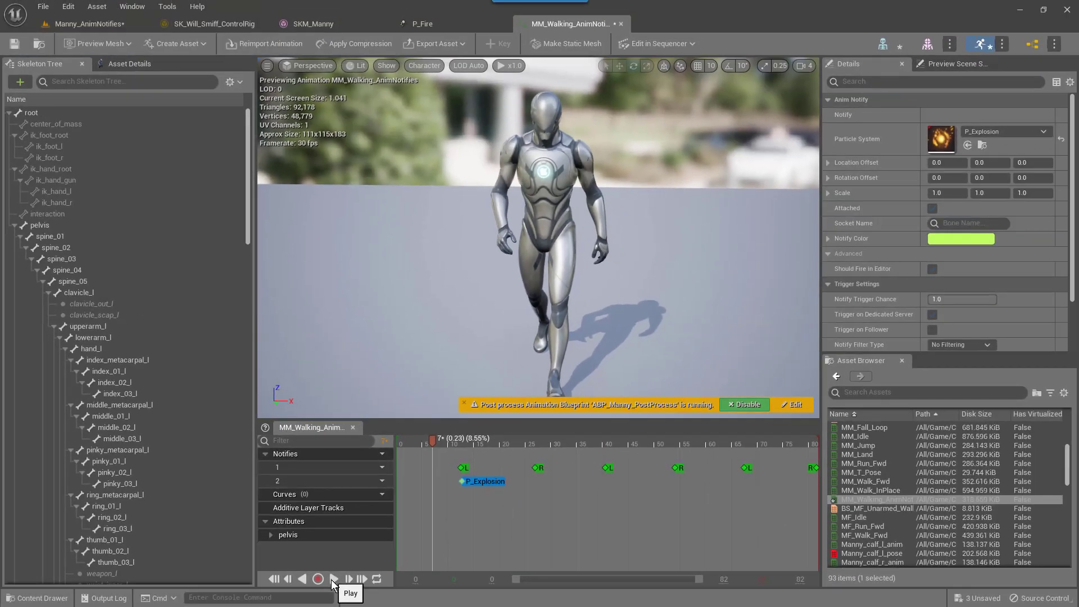
{"action": "left_click", "coordinate": [333, 580]}
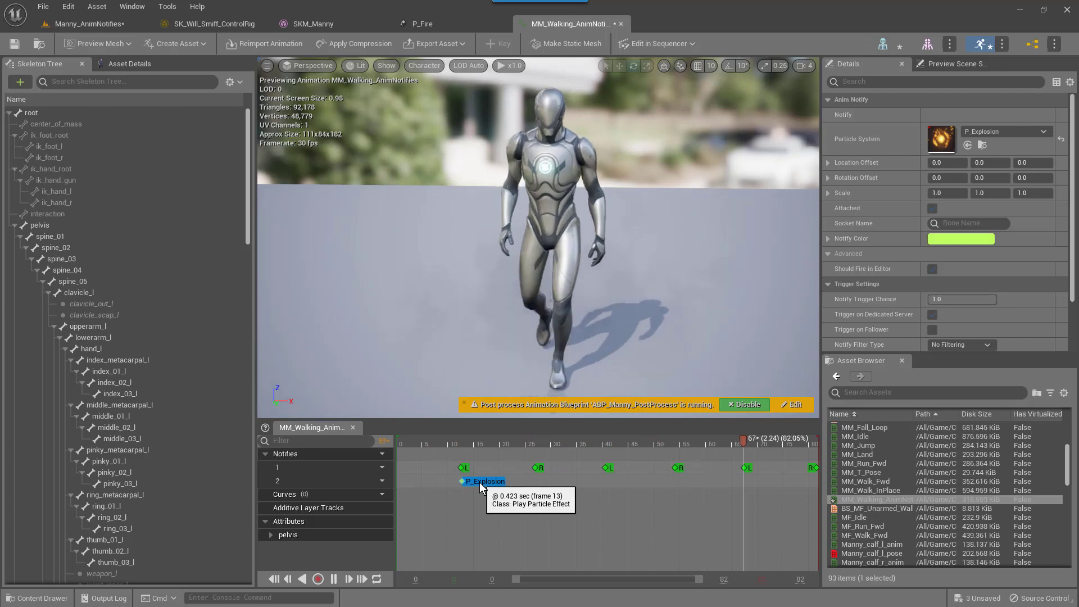
{"action": "left_click", "coordinate": [334, 579]}
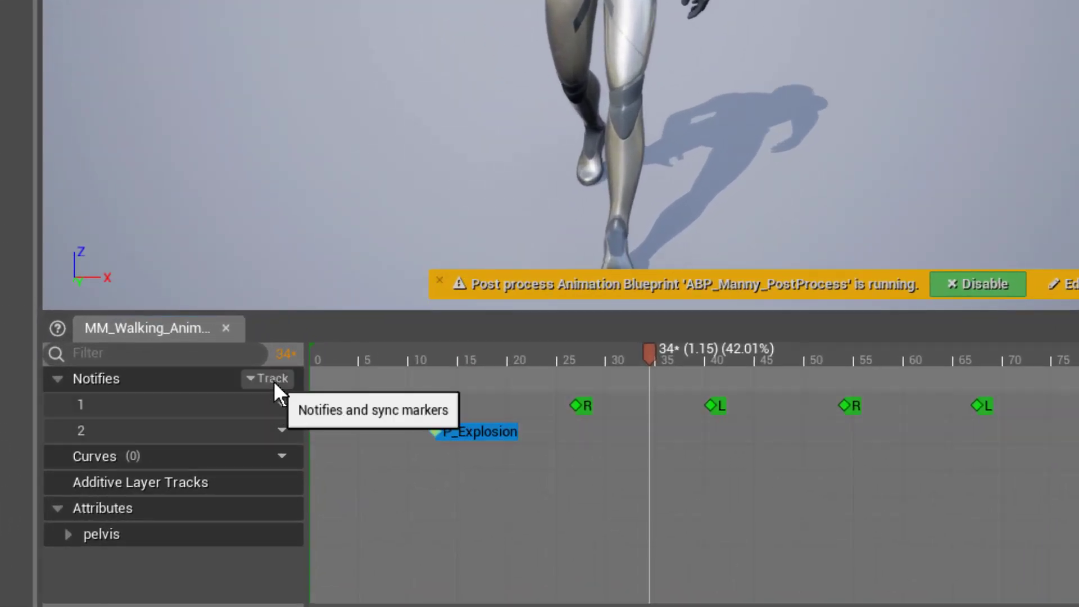
Insert a new notify track named 3 between tracks 1 and 2
{"action": "left_click", "coordinate": [274, 381]}
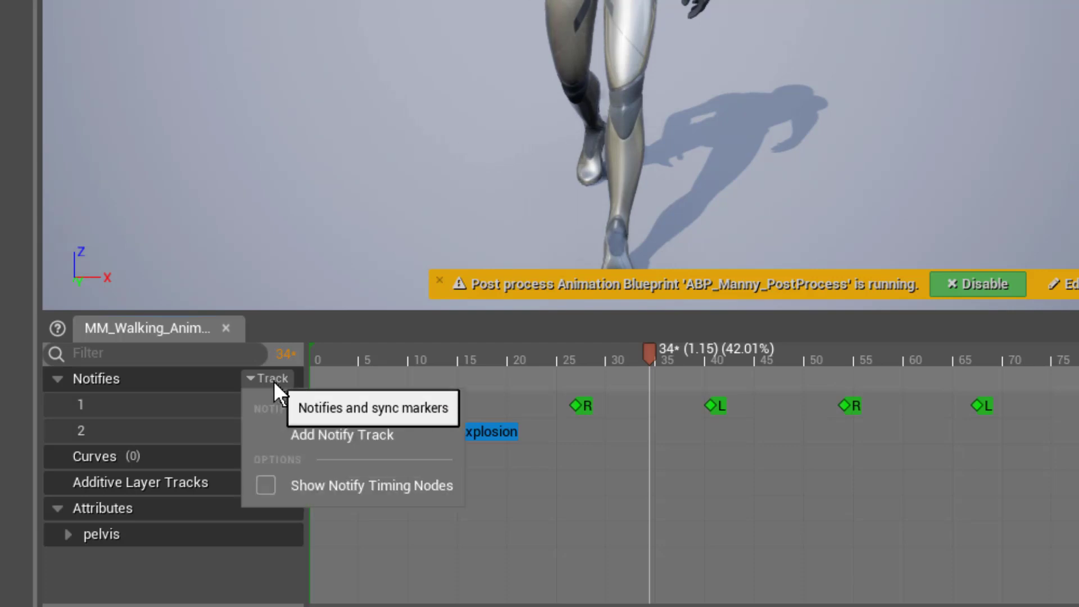
{"action": "left_click", "coordinate": [274, 381]}
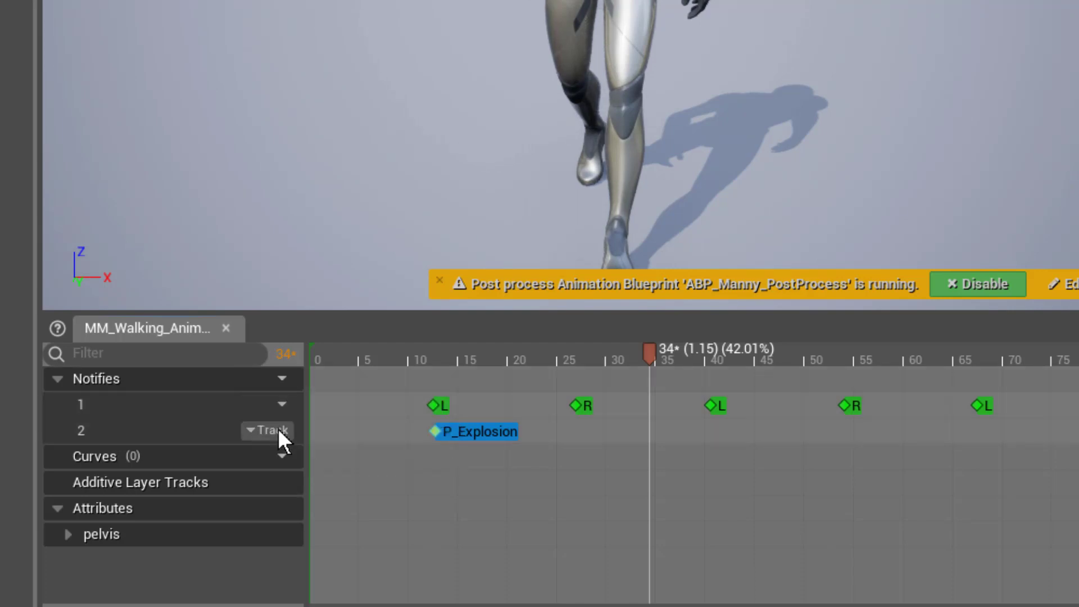
{"action": "left_click", "coordinate": [278, 431]}
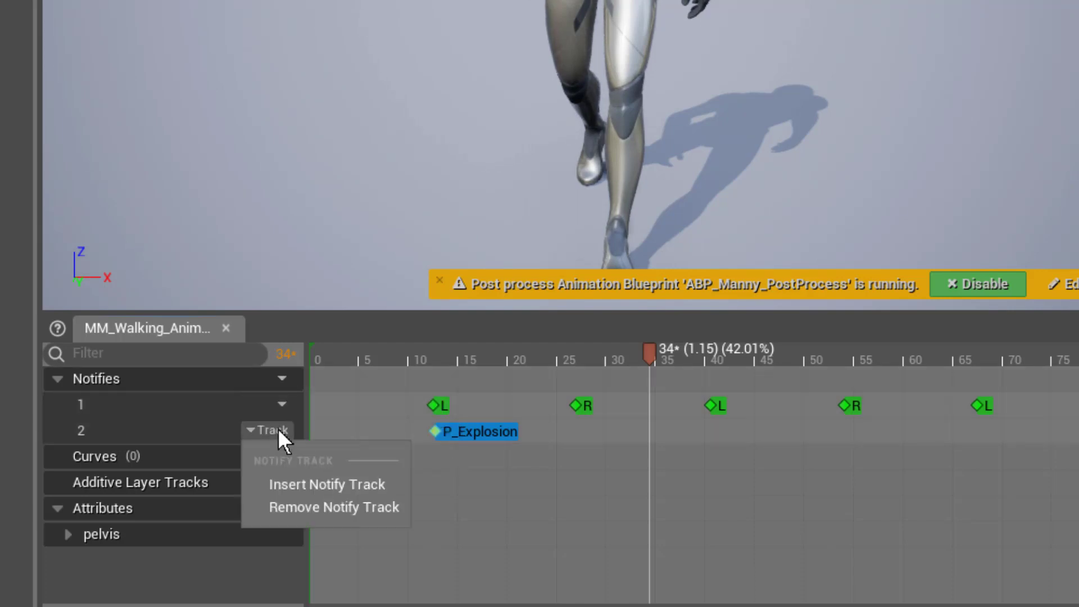
{"action": "left_click", "coordinate": [277, 483]}
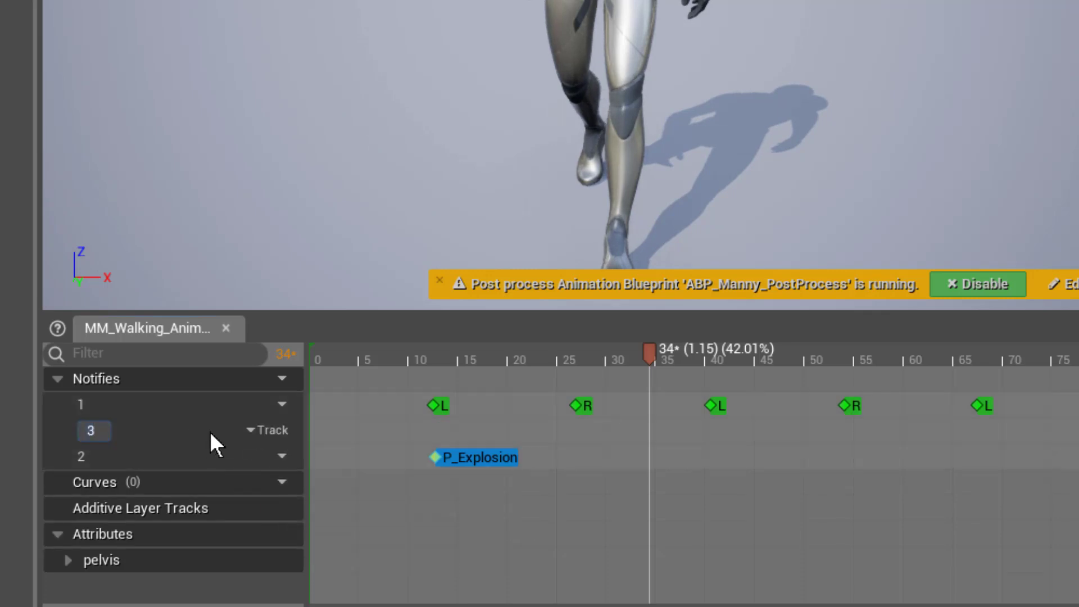
{"action": "left_click", "coordinate": [190, 433]}
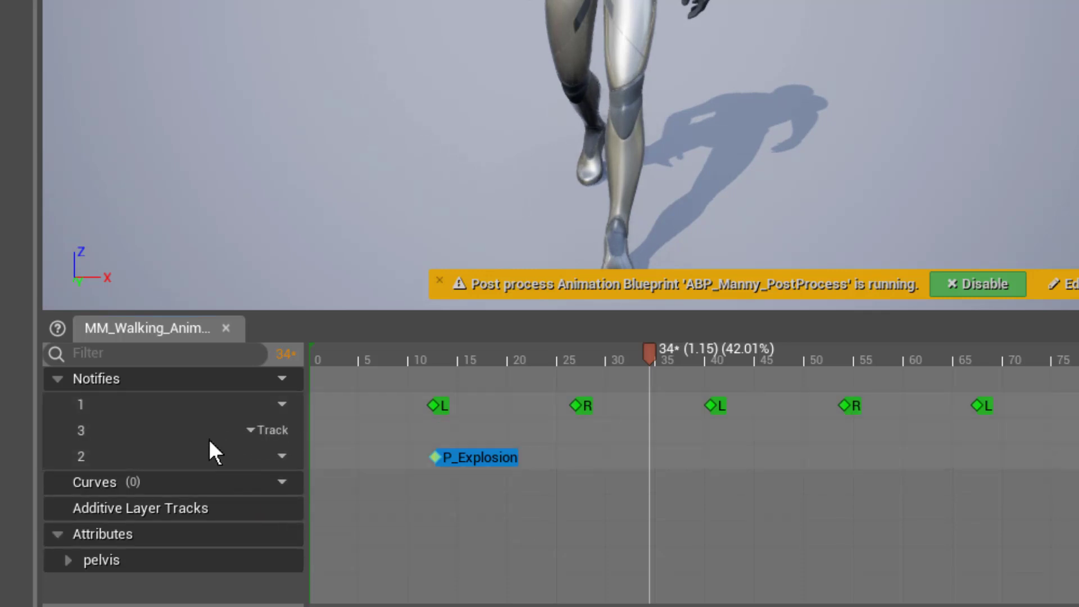
{"action": "left_click", "coordinate": [446, 435]}
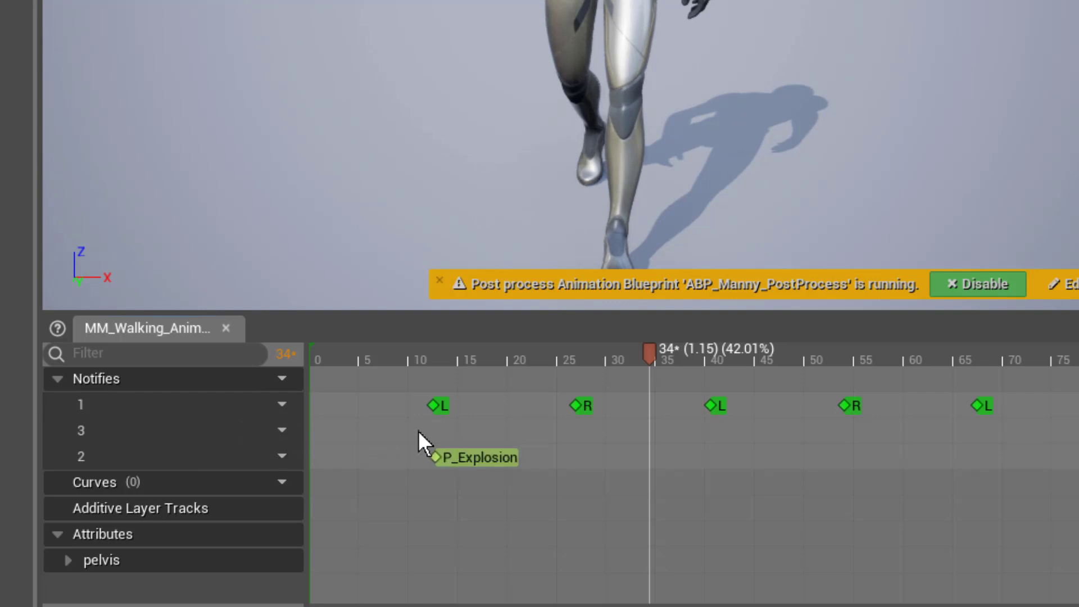
Add a Play Sound notify to track 3 and align it with the P_Explosion notify at frame 13
{"action": "right_click", "coordinate": [421, 432]}
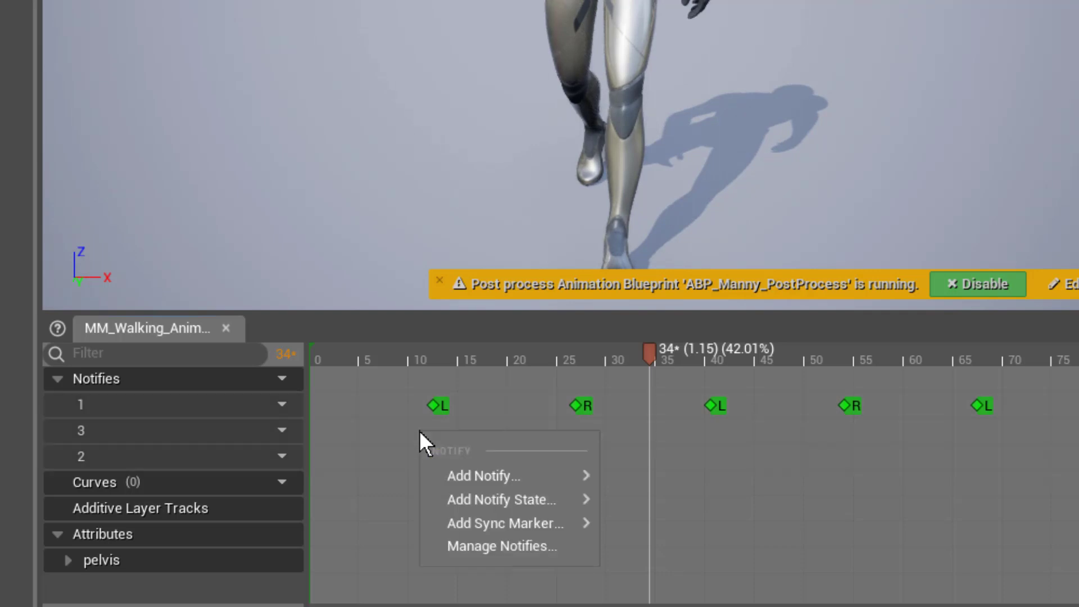
{"action": "mouse_move", "coordinate": [482, 476]}
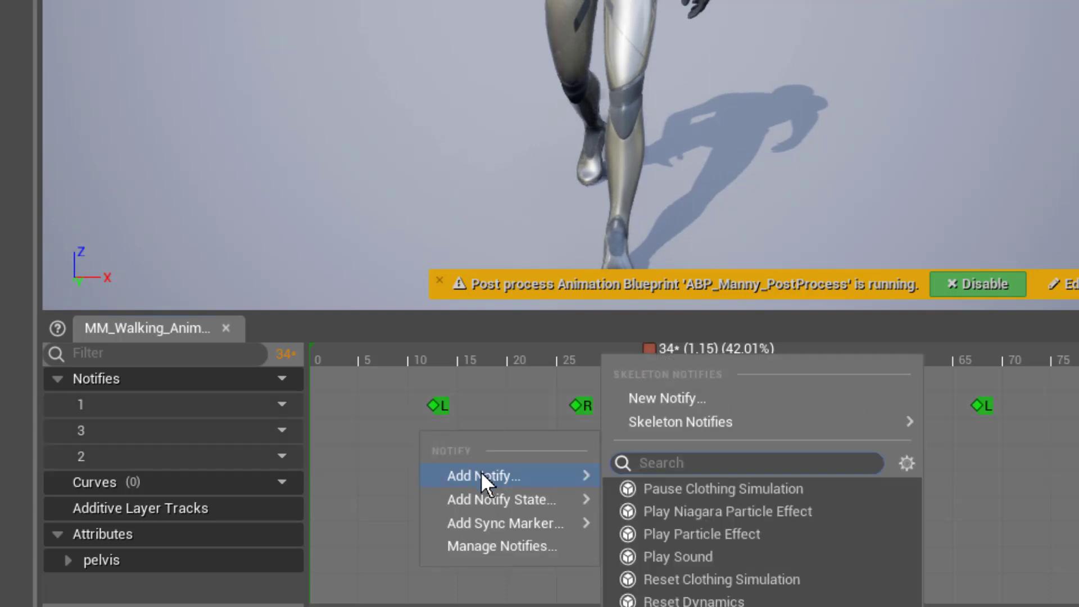
{"action": "left_click", "coordinate": [676, 557]}
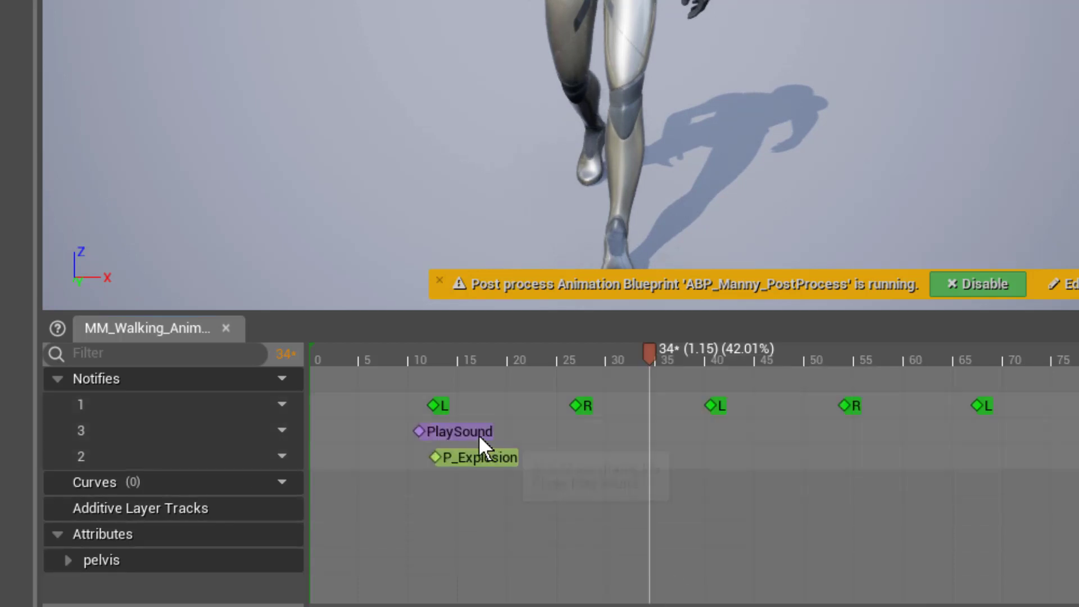
{"action": "left_click_drag", "start_coordinate": [471, 429], "coordinate": [505, 429]}
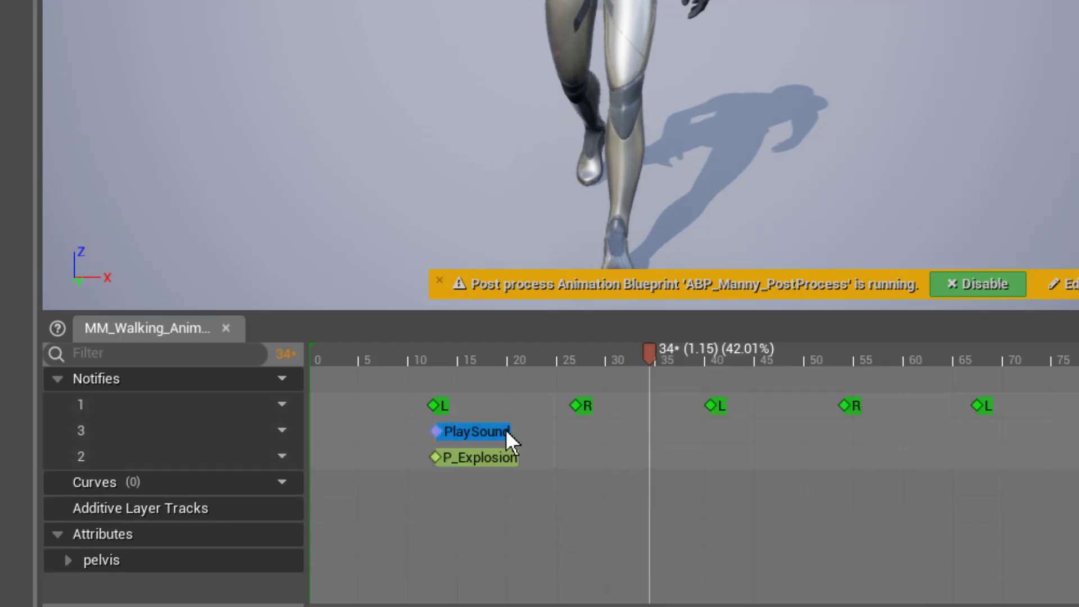
Set the Sound of the PlaySound notify on track 3 to the Explosion02 sound wave
{"action": "left_click", "coordinate": [460, 433]}
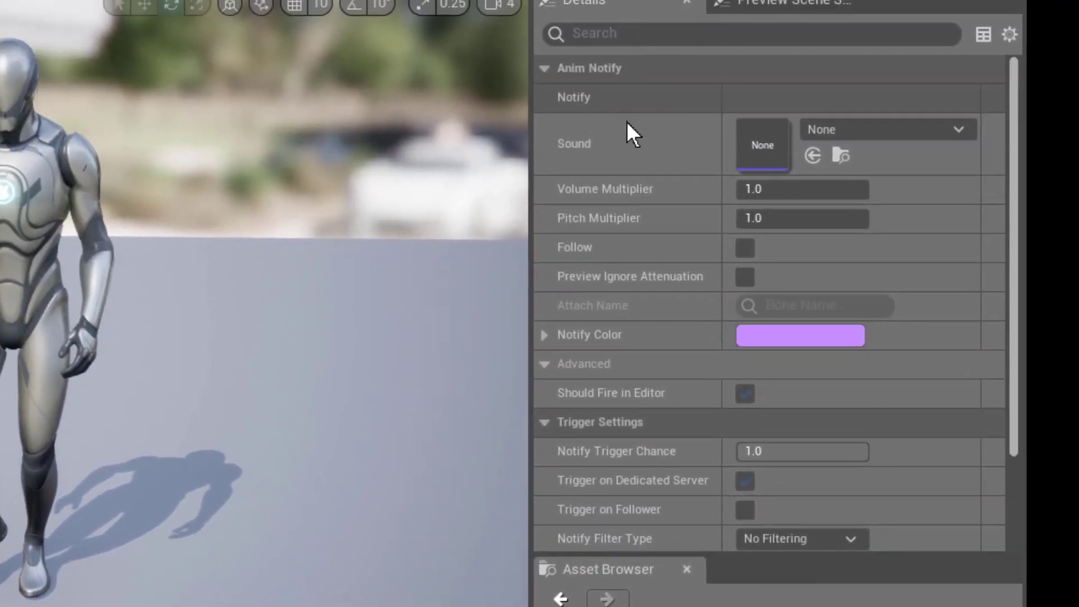
{"action": "left_click", "coordinate": [899, 128]}
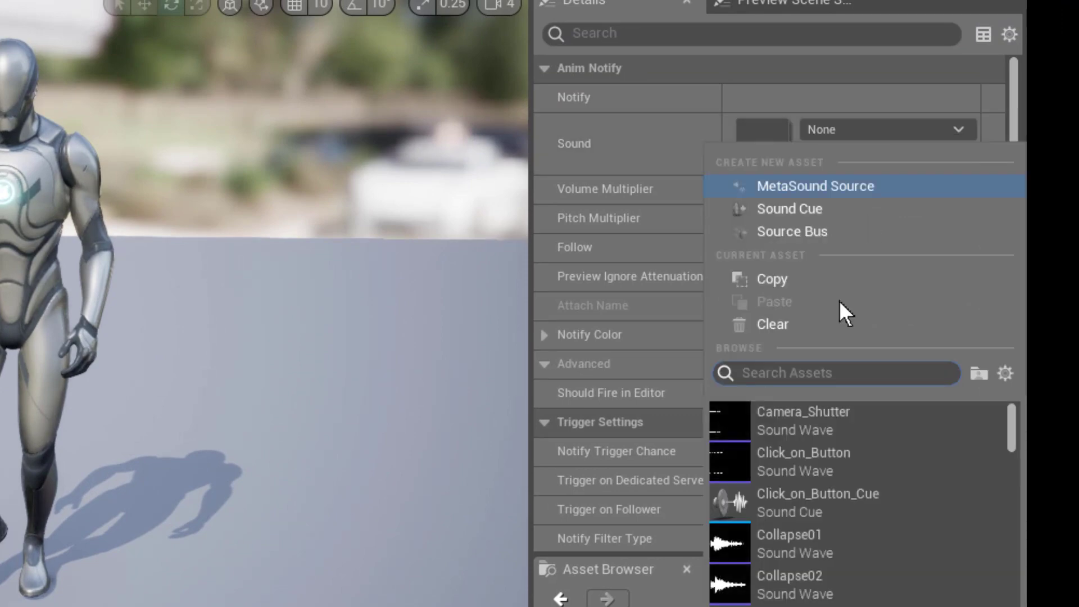
{"action": "type", "text": "ex"}
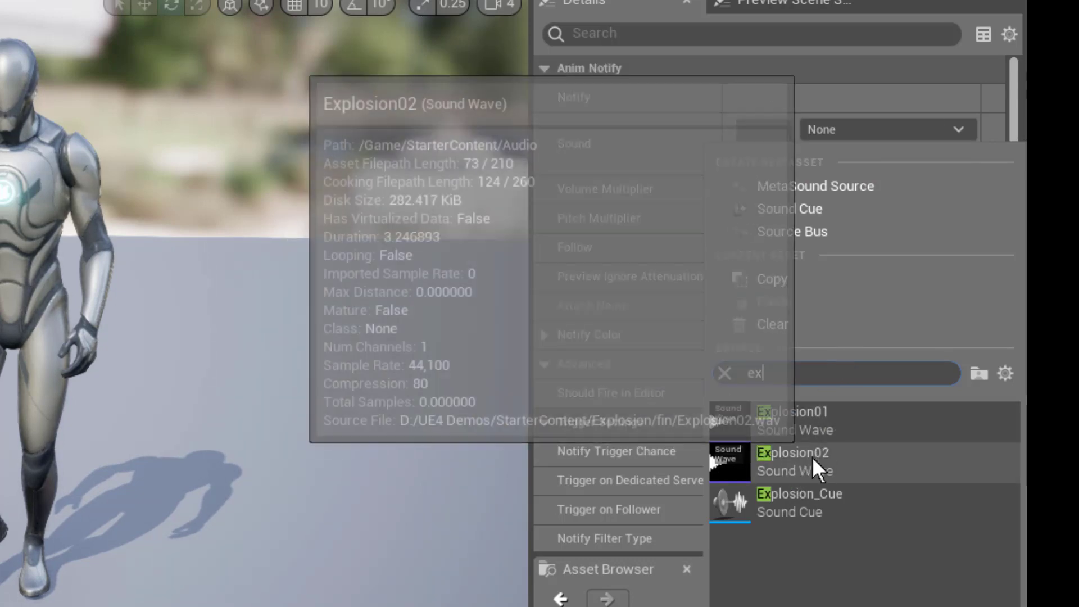
{"action": "left_click", "coordinate": [812, 458]}
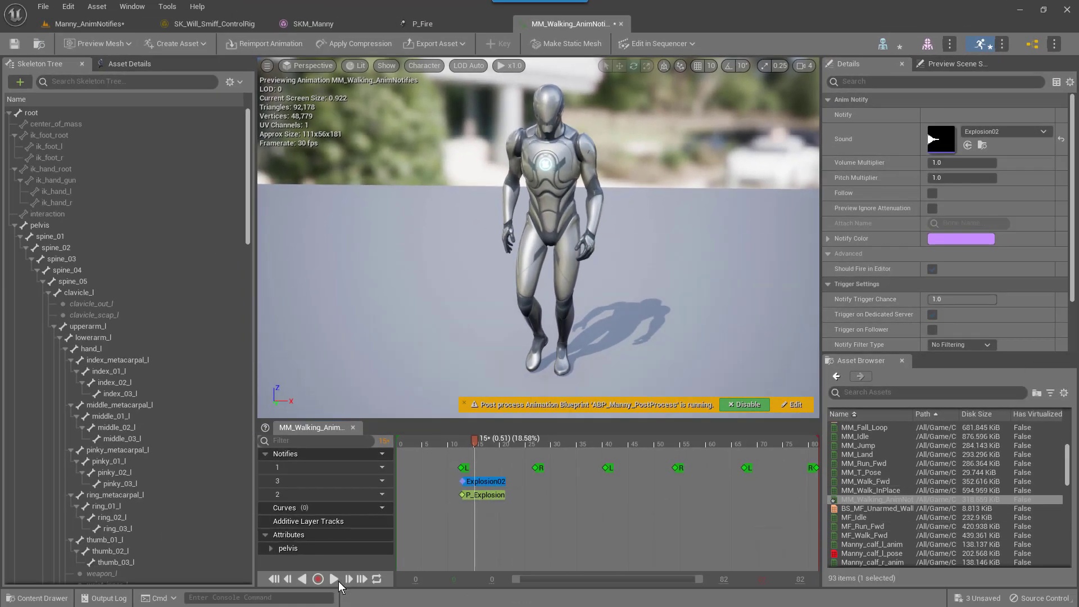
Play the animation from the start to preview the explosion effect together with its sound, and pause it
{"action": "left_click_drag", "start_coordinate": [470, 439], "coordinate": [400, 440]}
{"action": "left_click", "coordinate": [334, 580]}
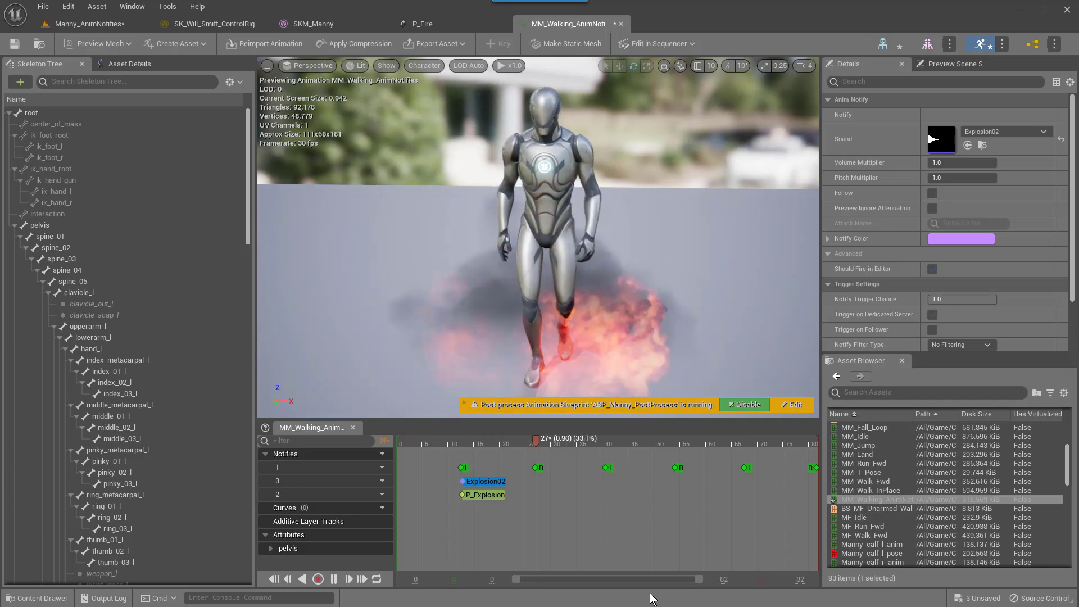
{"action": "left_click", "coordinate": [333, 579]}
Save all modified assets, and replay the walking animation briefly, pausing it at frame 4
{"action": "key", "text": "ctrl+shift+s"}
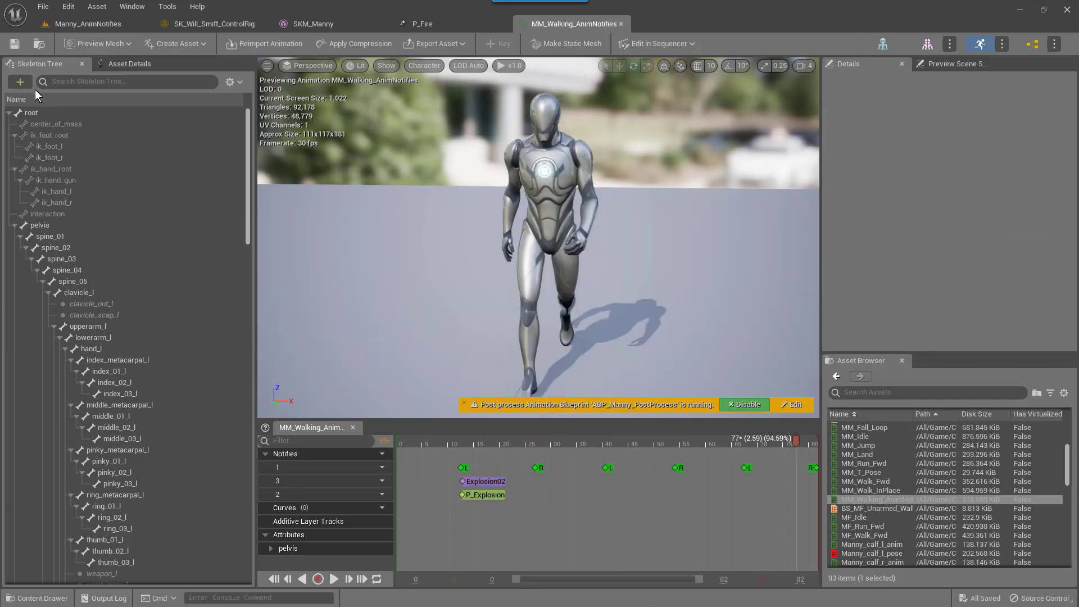
{"action": "left_click", "coordinate": [14, 44]}
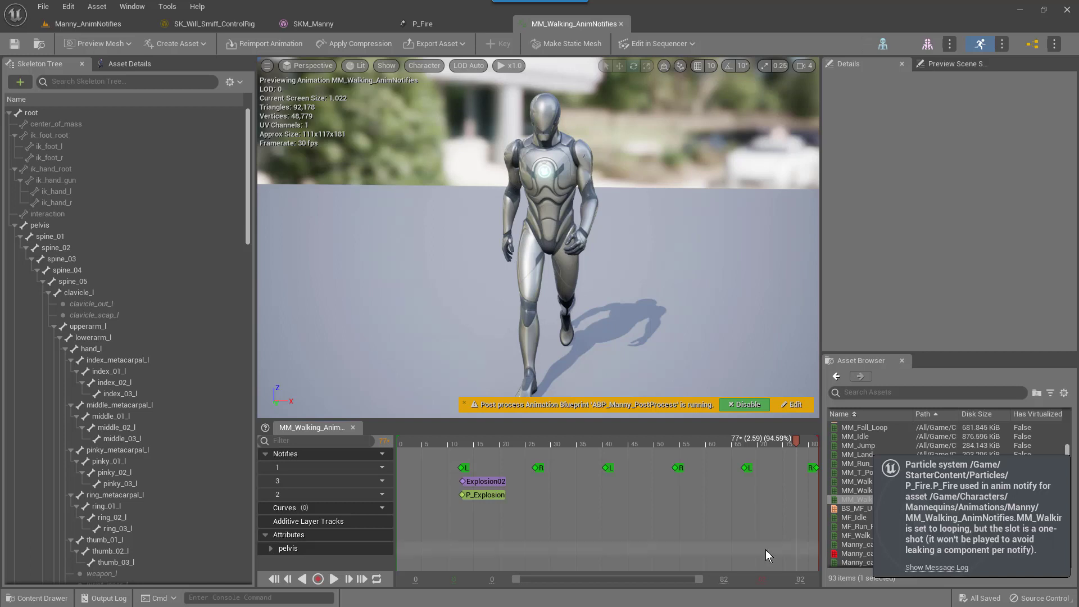
{"action": "left_click", "coordinate": [335, 580]}
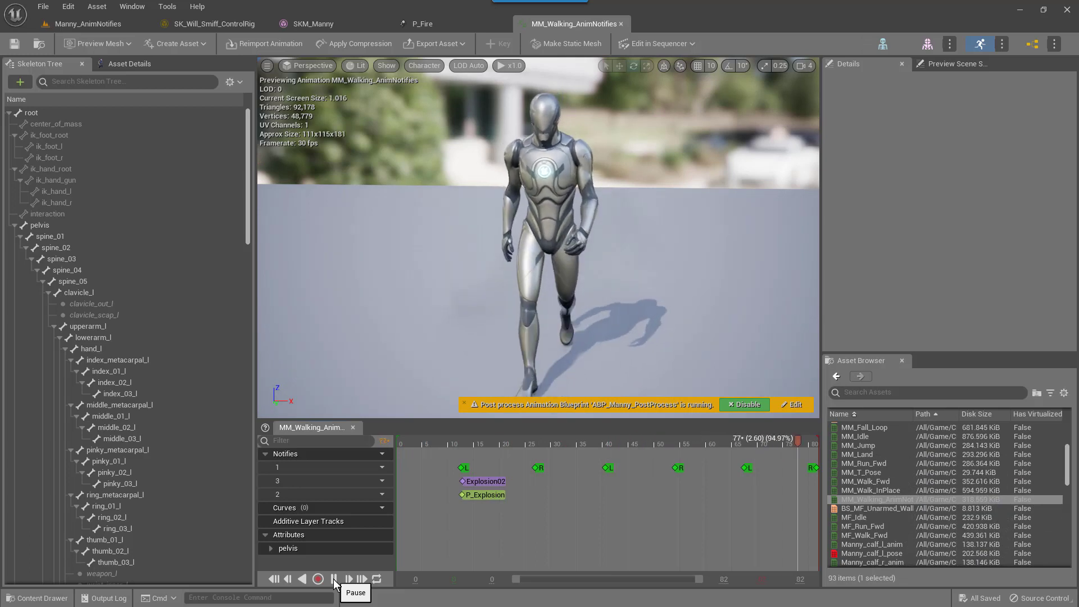
{"action": "left_click", "coordinate": [334, 581]}
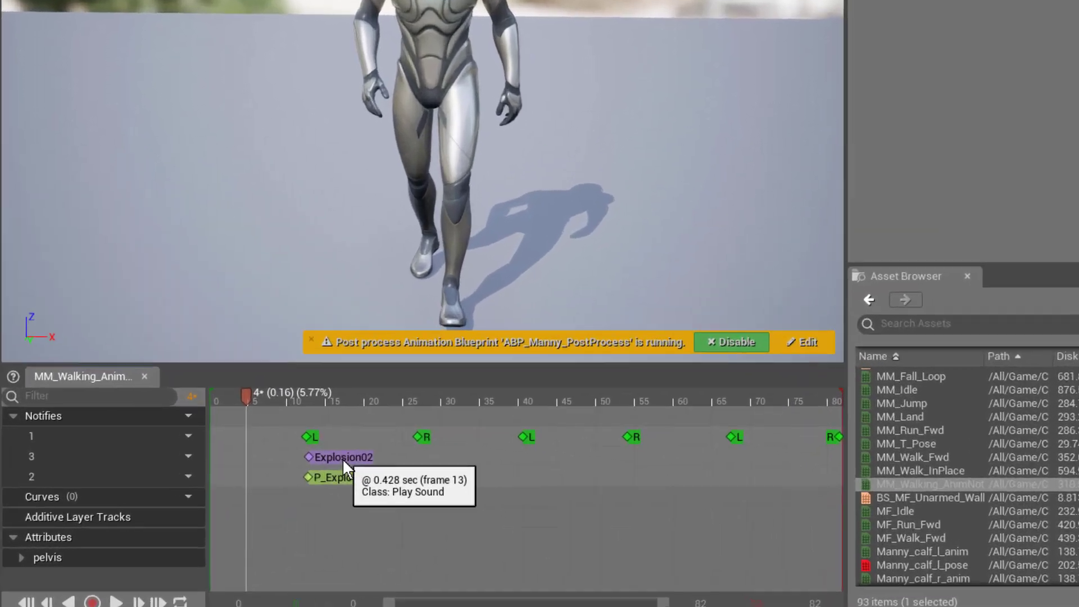
Set the Volume Multiplier of the Explosion02 sound notify to 0.25
{"action": "left_click", "coordinate": [484, 483]}
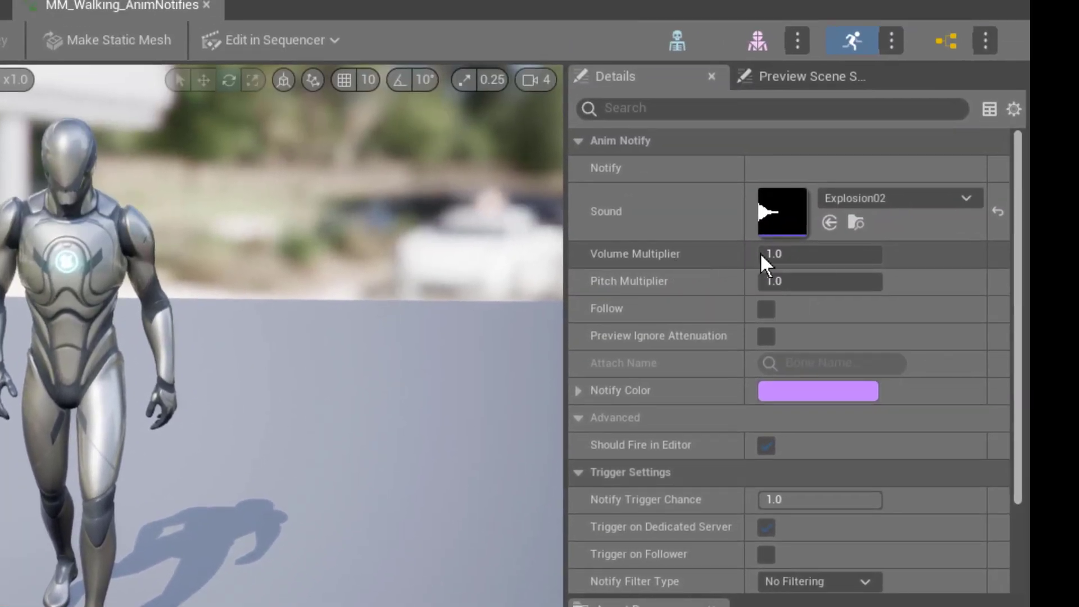
{"action": "left_click", "coordinate": [780, 255]}
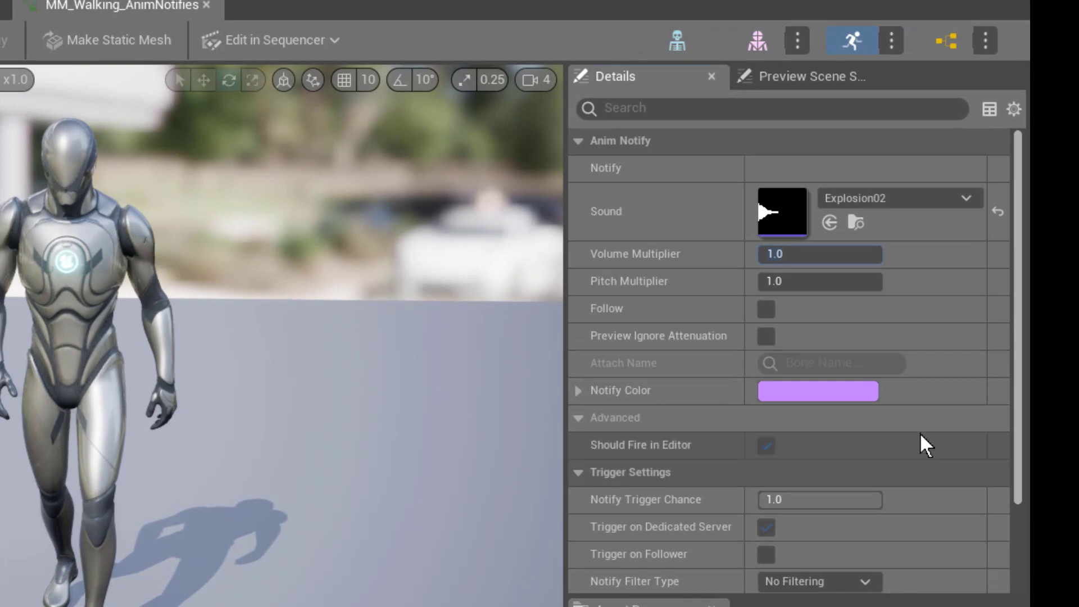
{"action": "key", "text": "BackSpace"}
{"action": "key", "text": "BackSpace"}
{"action": "key", "text": "BackSpace"}
{"action": "type", "text": ".25"}
{"action": "key", "text": "Return"}
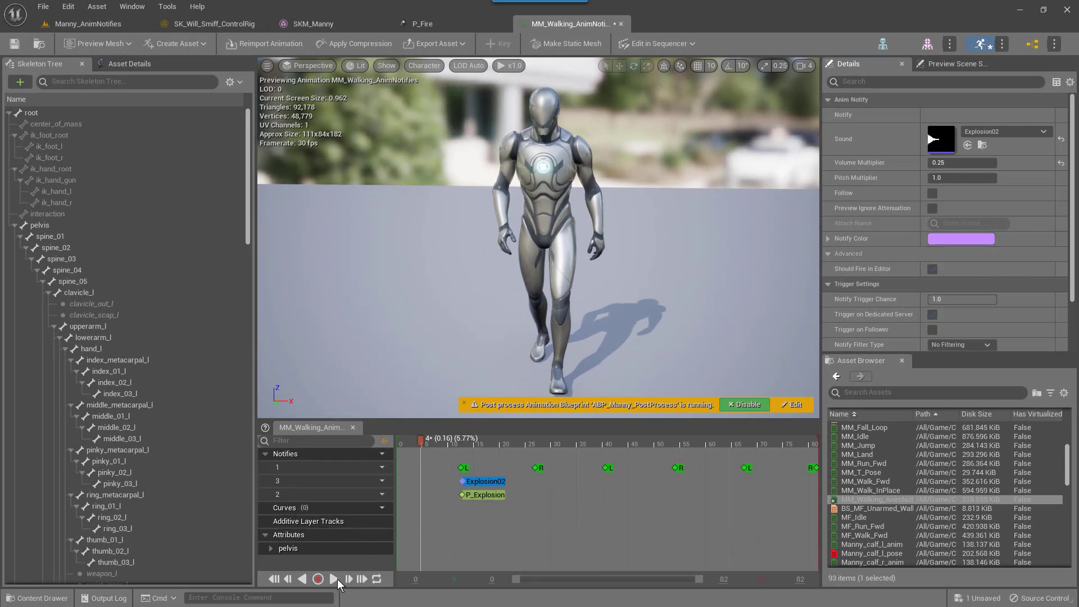
Play the animation to check the reduced explosion volume, pause it and return the playhead to frame 4
{"action": "left_click", "coordinate": [333, 578]}
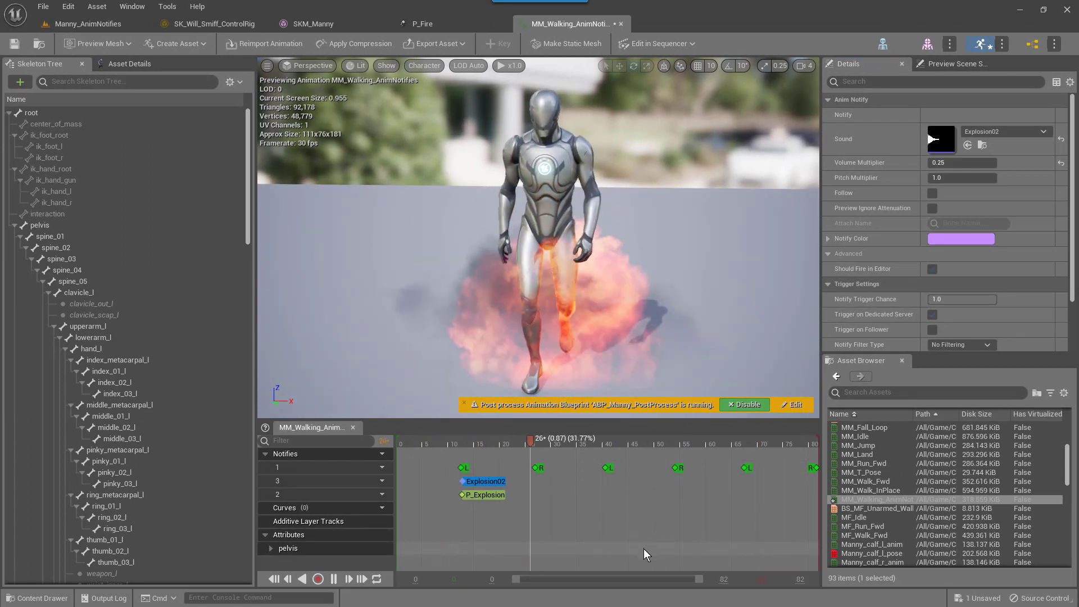
{"action": "left_click", "coordinate": [334, 579]}
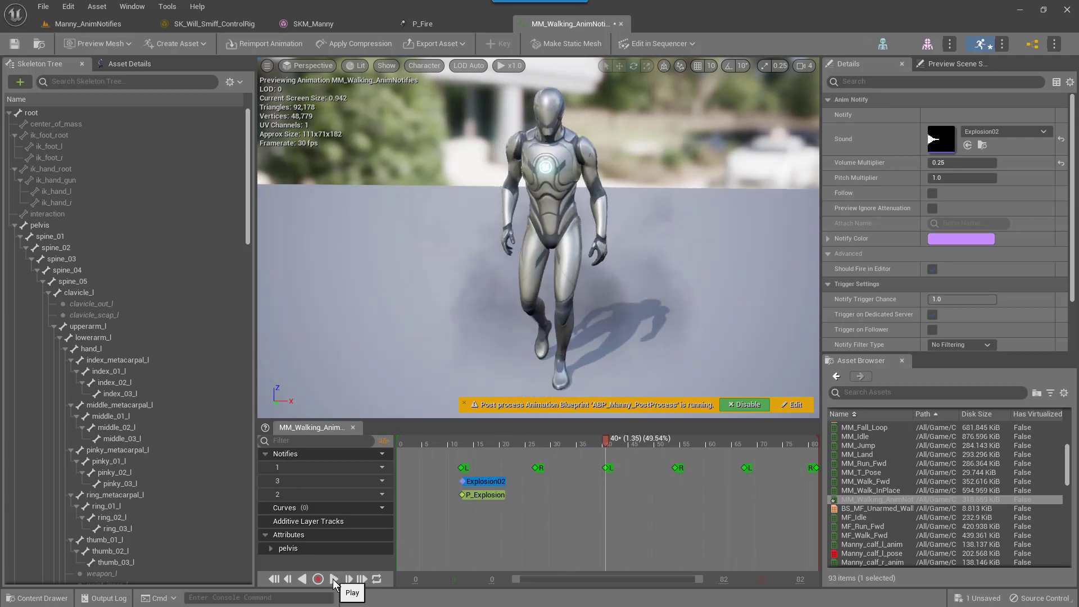
{"action": "left_click_drag", "start_coordinate": [607, 444], "coordinate": [424, 446]}
Search the skeleton tree for "head"
{"action": "left_click_drag", "start_coordinate": [717, 228], "coordinate": [675, 202]}
{"action": "left_click_drag", "start_coordinate": [708, 283], "coordinate": [688, 298]}
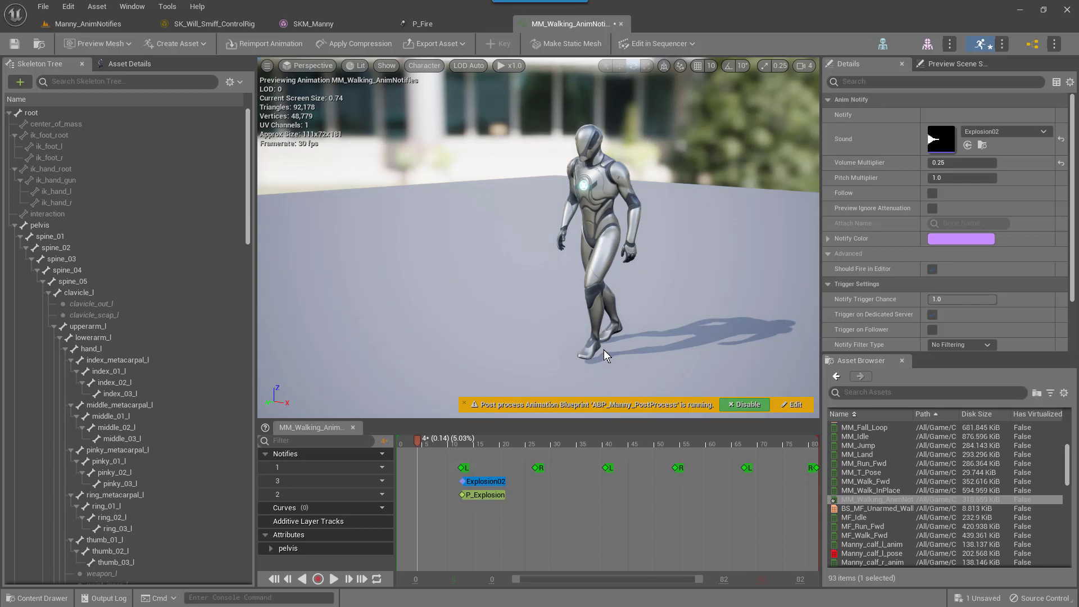
{"action": "left_click_drag", "start_coordinate": [650, 342], "coordinate": [659, 328]}
{"action": "right_click_drag", "start_coordinate": [650, 336], "coordinate": [683, 337]}
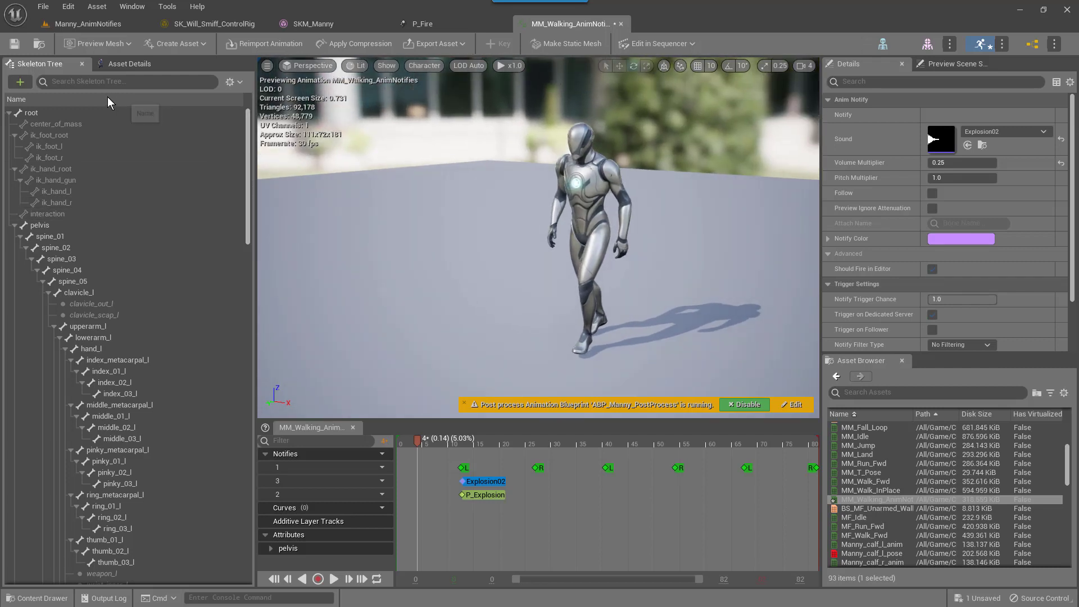
{"action": "left_click", "coordinate": [92, 81]}
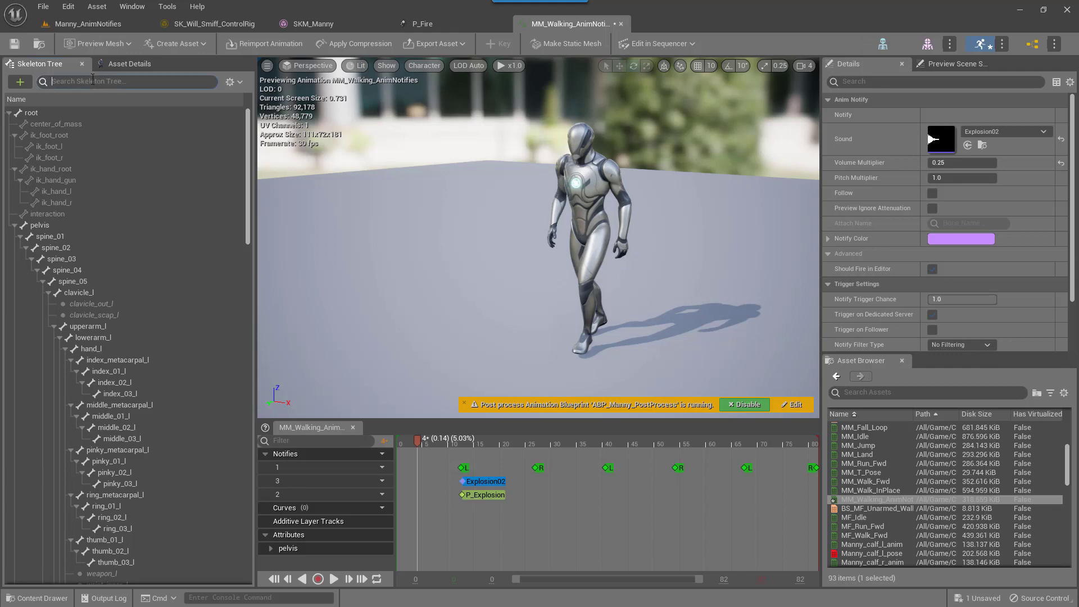
{"action": "type", "text": "head"}
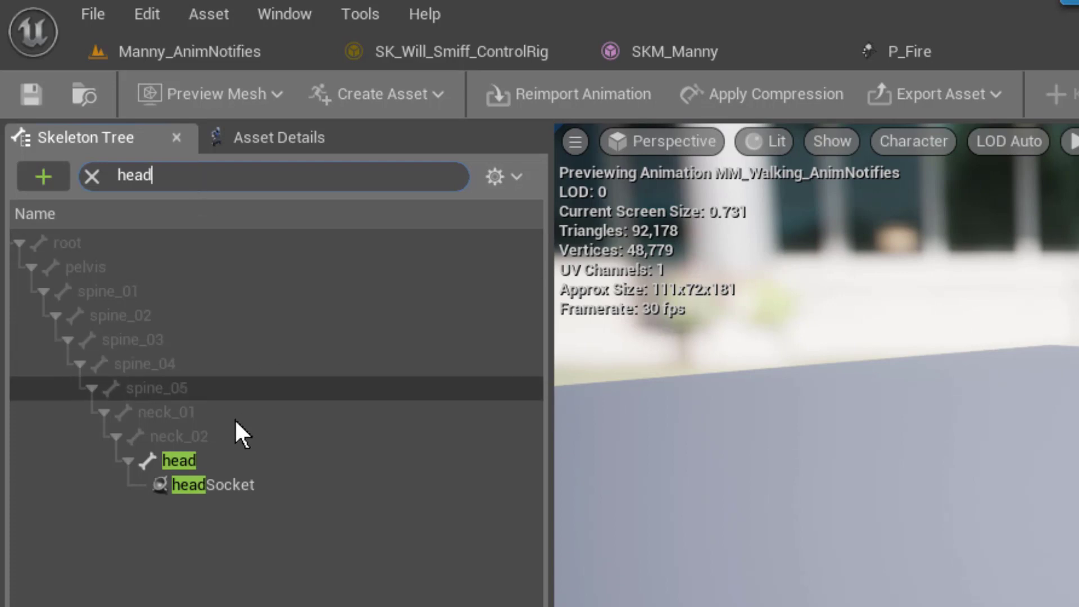
Delete the existing headSocket under the head bone, and select the head bone
{"action": "left_click", "coordinate": [237, 462]}
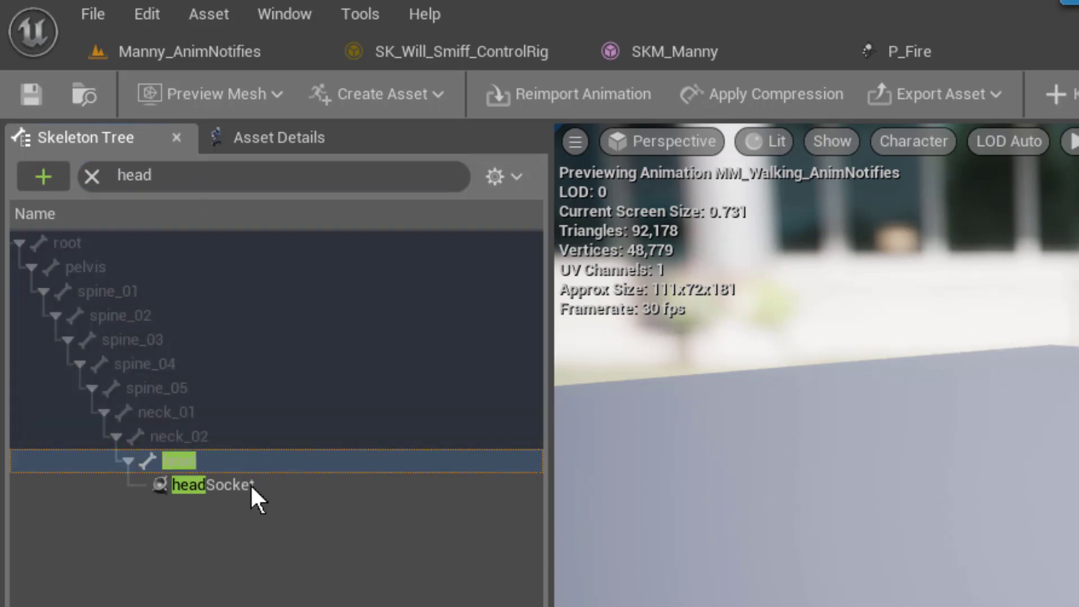
{"action": "left_click", "coordinate": [245, 491]}
{"action": "right_click", "coordinate": [245, 490]}
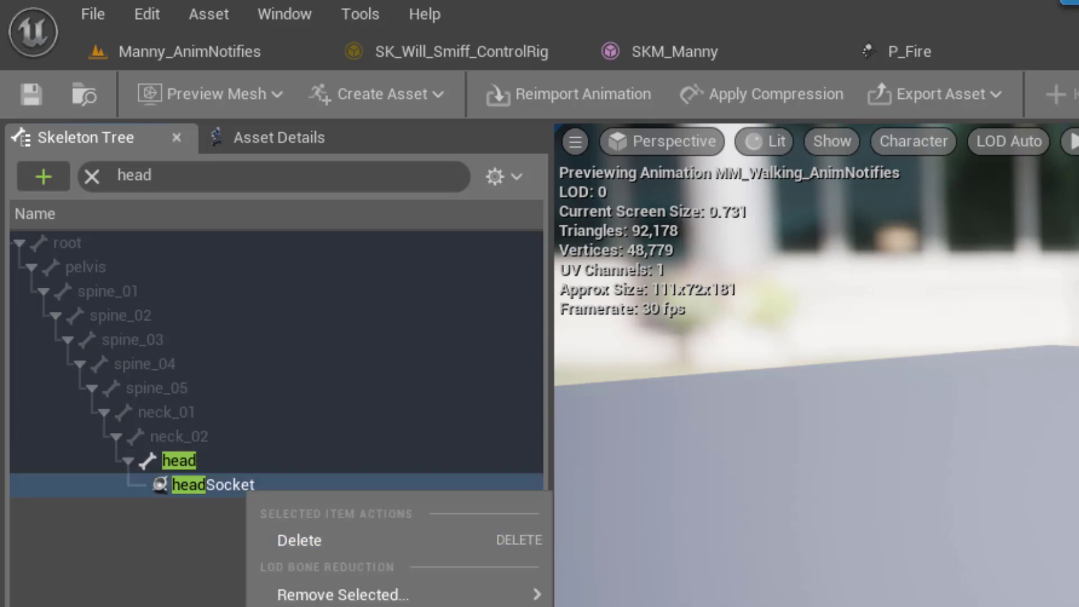
{"action": "left_click", "coordinate": [343, 544]}
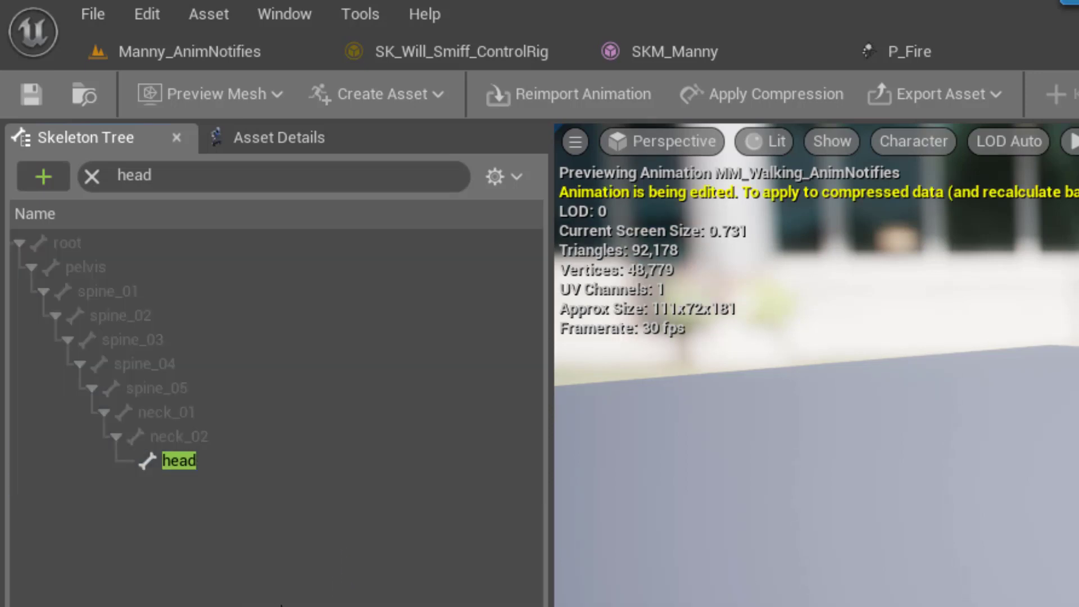
{"action": "left_click", "coordinate": [193, 468]}
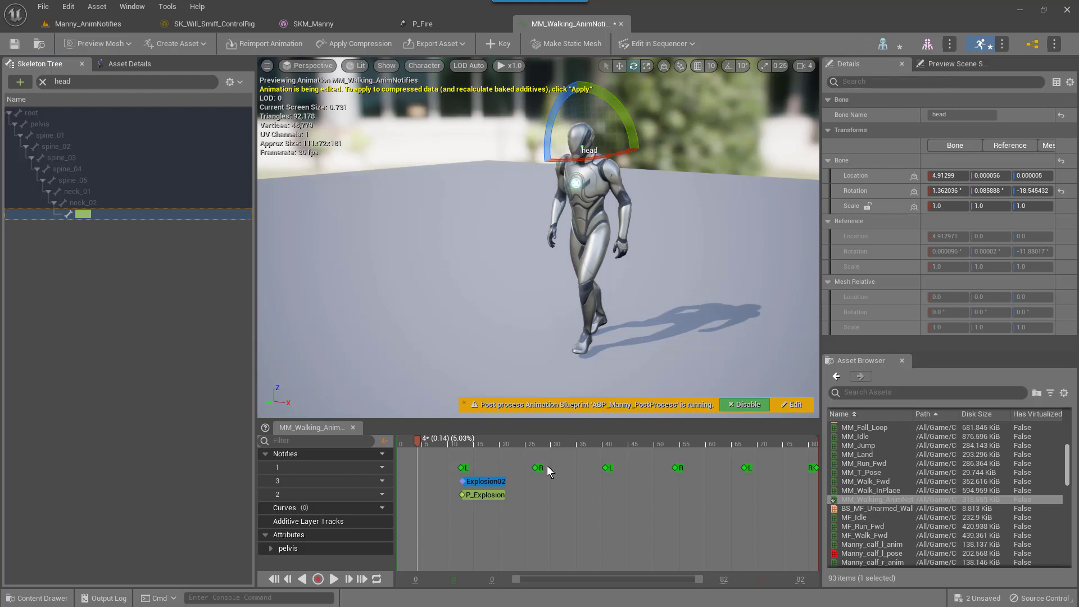
Set the Socket Name of the P_Explosion particle notify to the head bone
{"action": "left_click", "coordinate": [484, 496]}
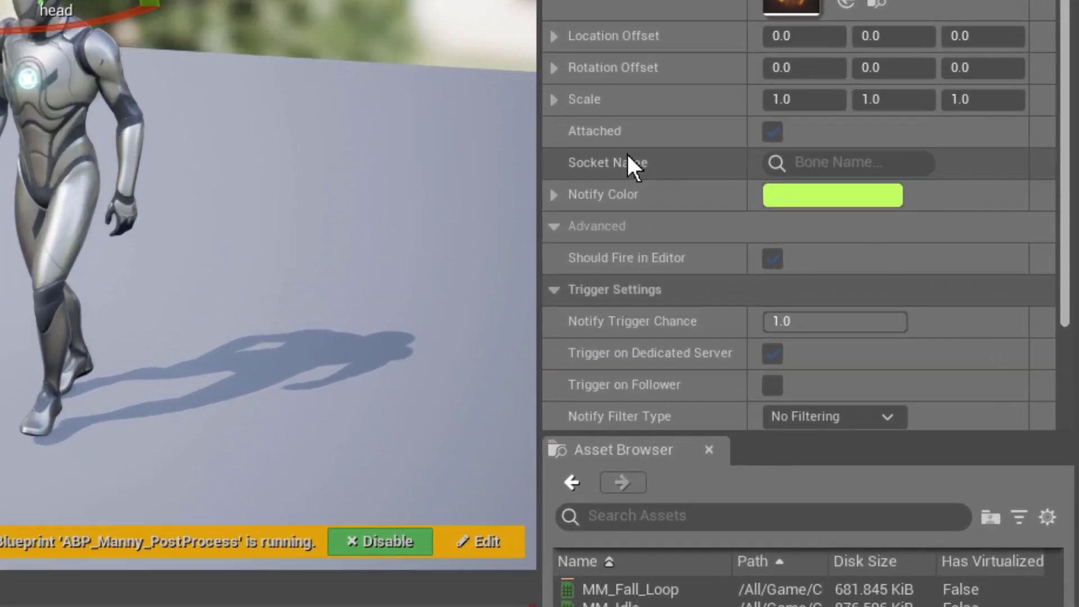
{"action": "left_click", "coordinate": [858, 163]}
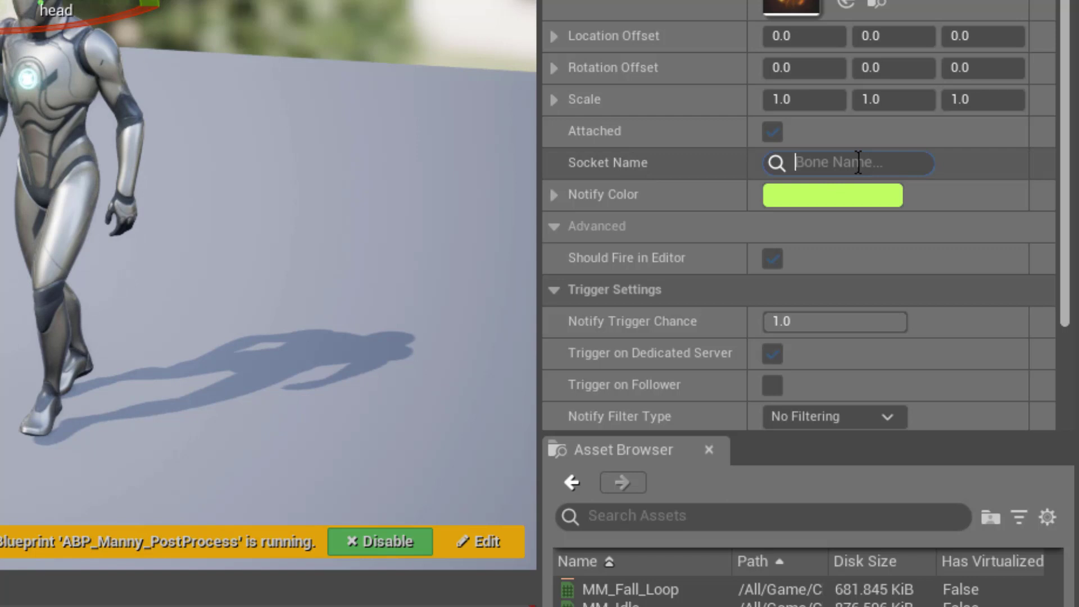
{"action": "type", "text": "head"}
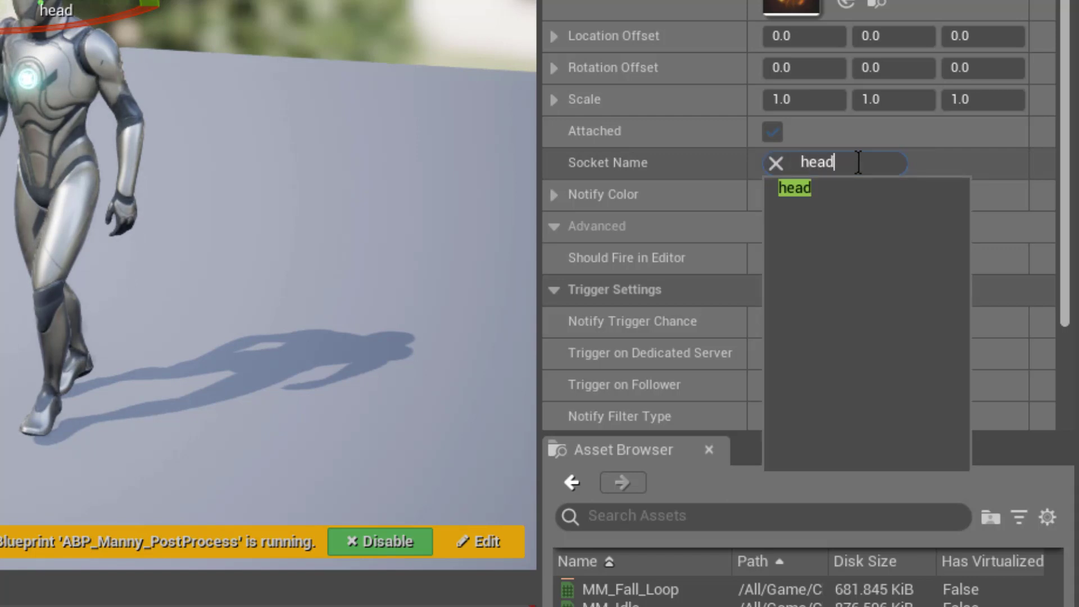
{"action": "left_click", "coordinate": [795, 192]}
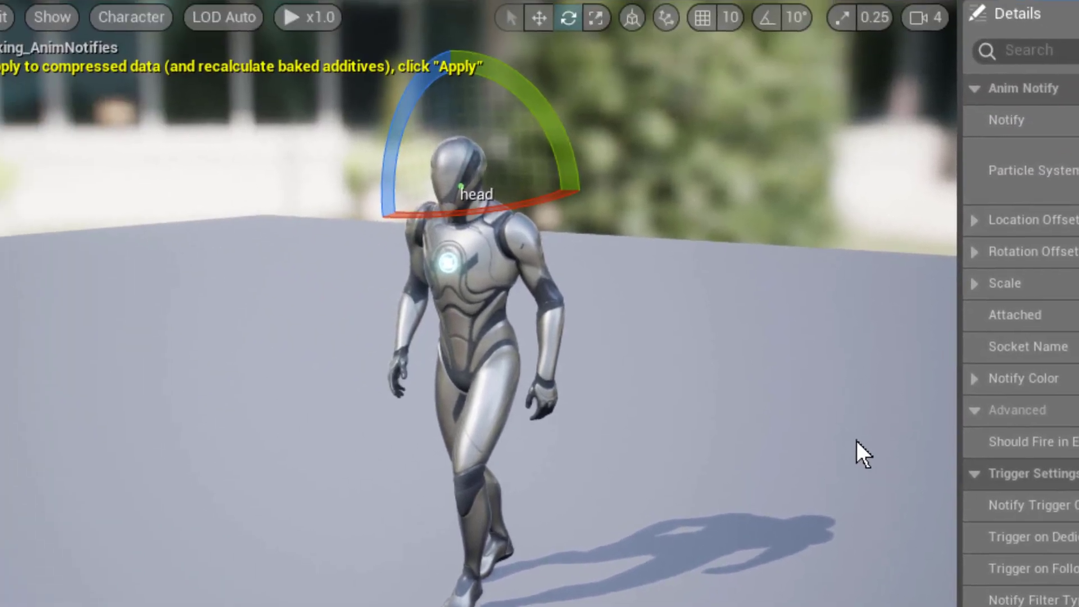
Try to move the head bone with the translate gizmo, and select the P_Explosion notify again
{"action": "left_click", "coordinate": [547, 22]}
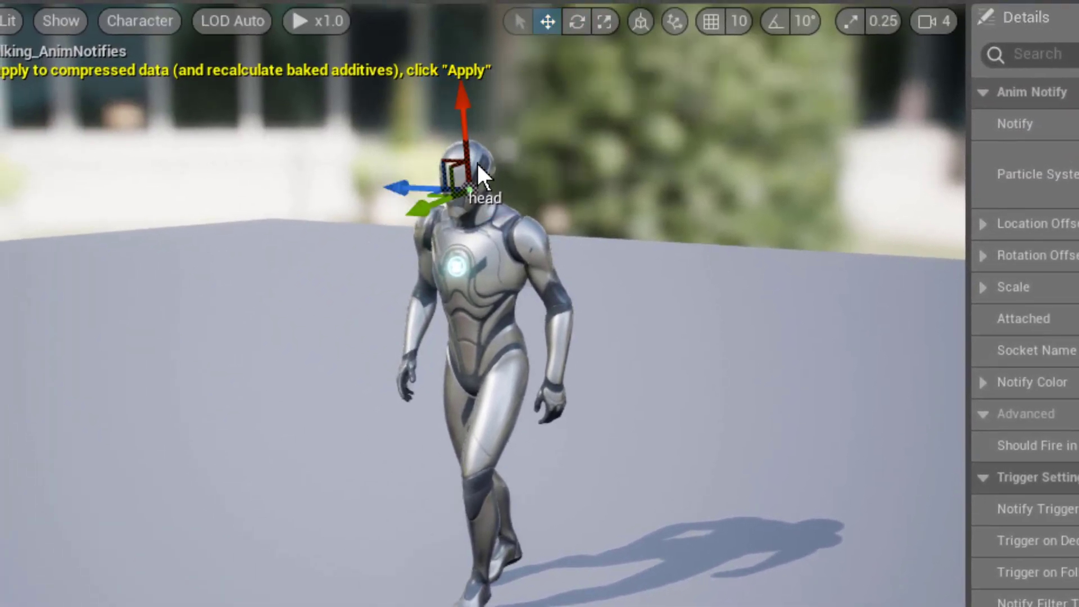
{"action": "left_click_drag", "start_coordinate": [409, 187], "coordinate": [408, 212]}
{"action": "left_click", "coordinate": [437, 319]}
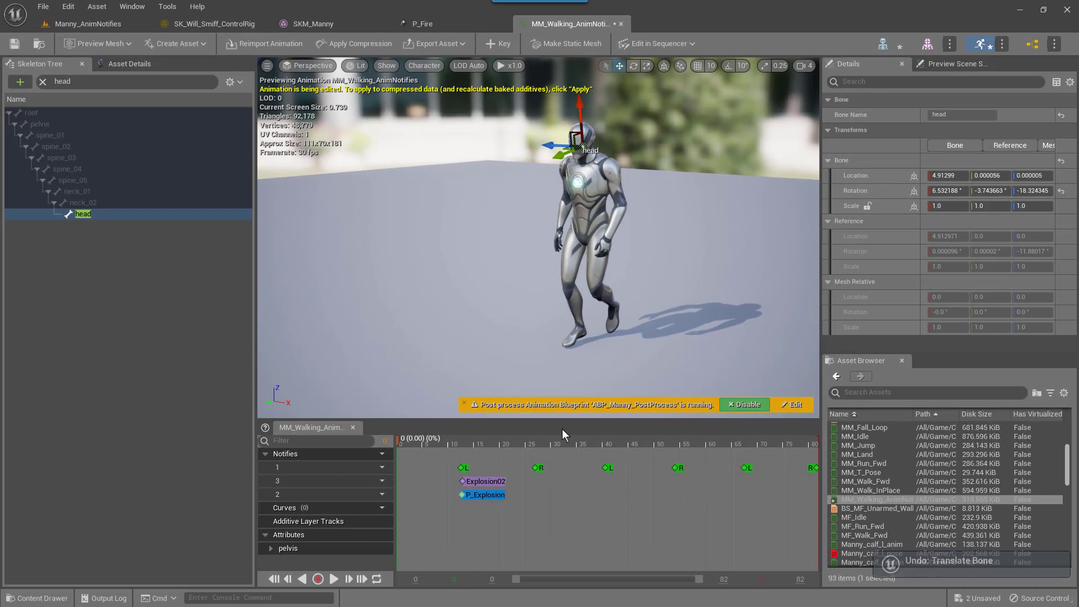
{"action": "left_click", "coordinate": [485, 497]}
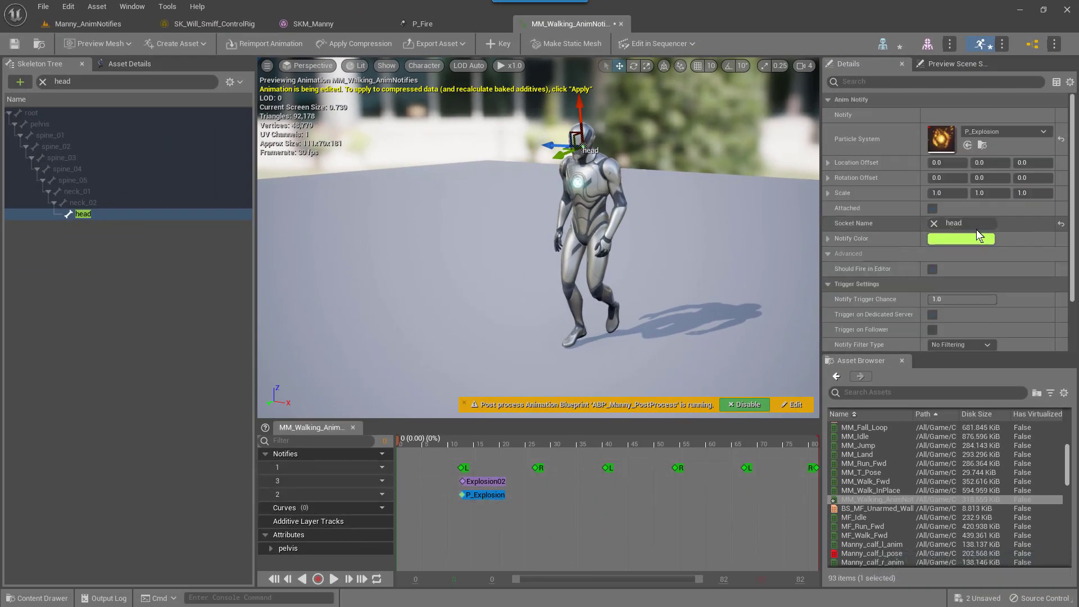
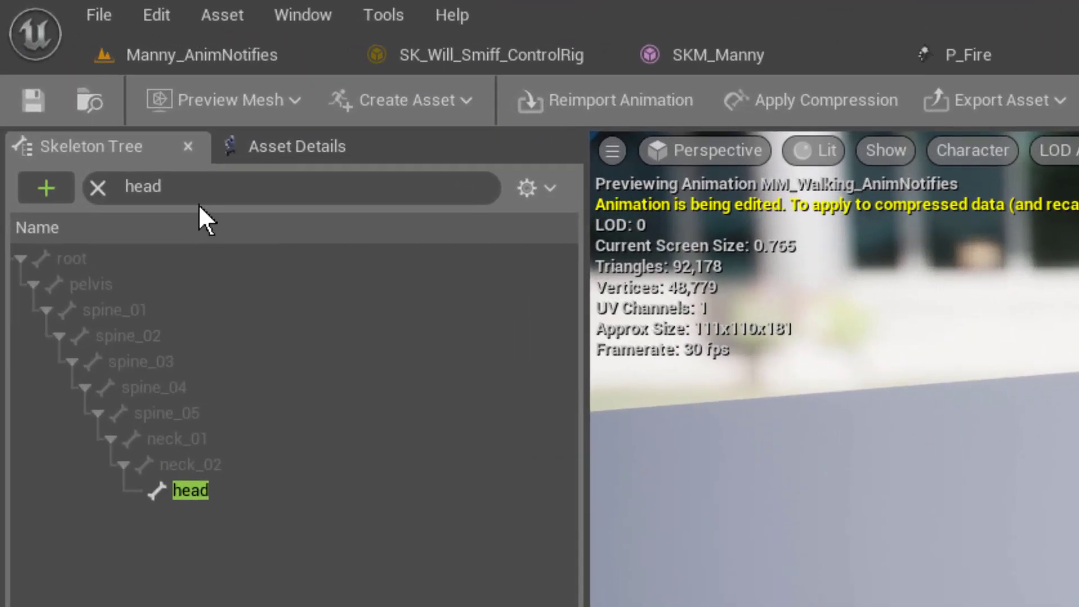
Add a socket to the head bone in the skeleton tree and select it
{"action": "left_click", "coordinate": [200, 494]}
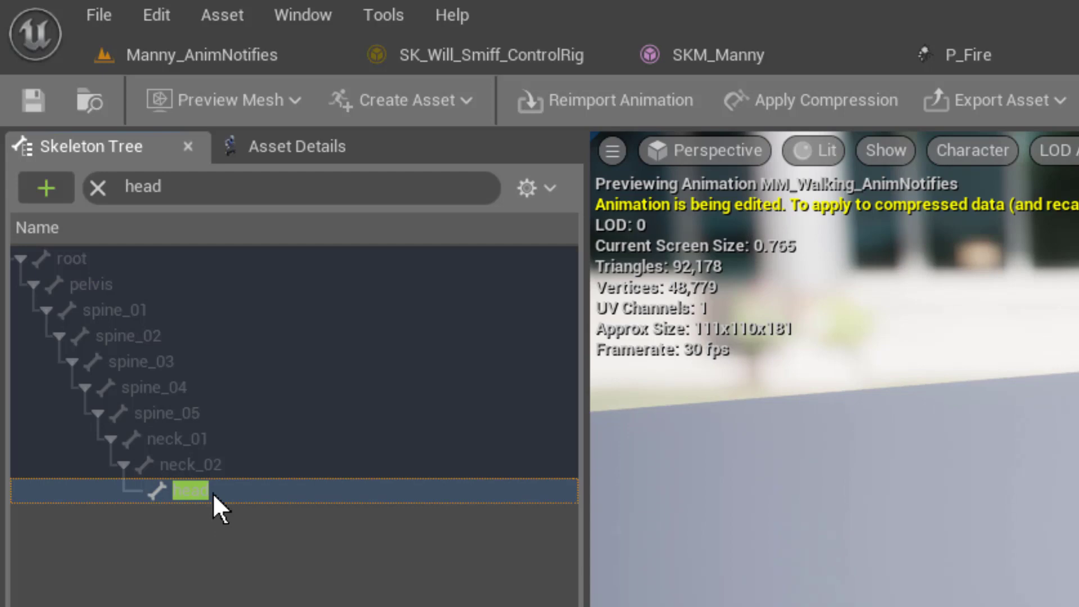
{"action": "right_click", "coordinate": [212, 493]}
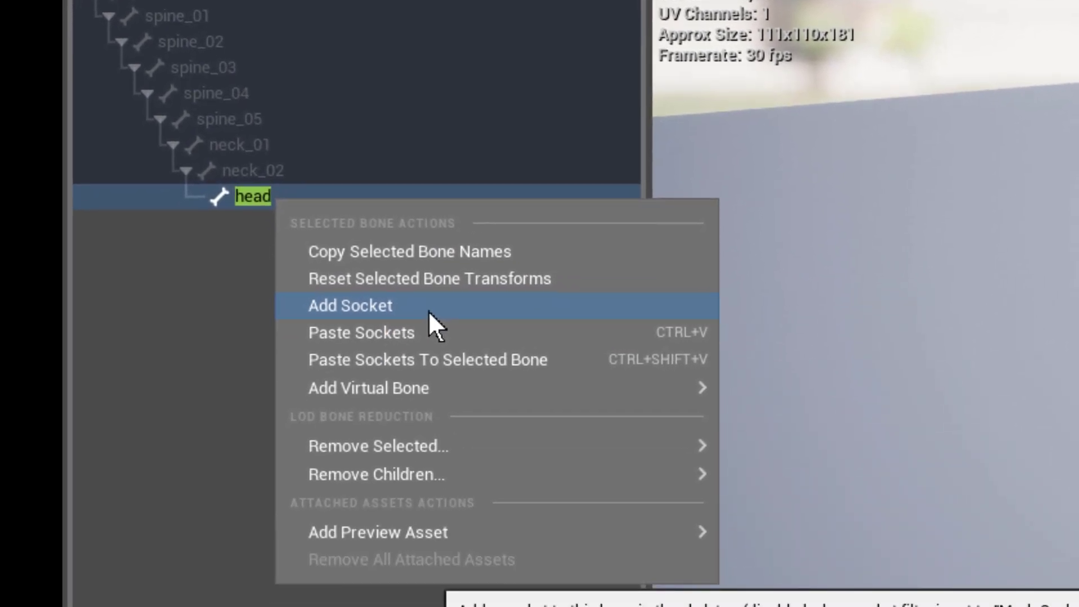
{"action": "left_click", "coordinate": [428, 310]}
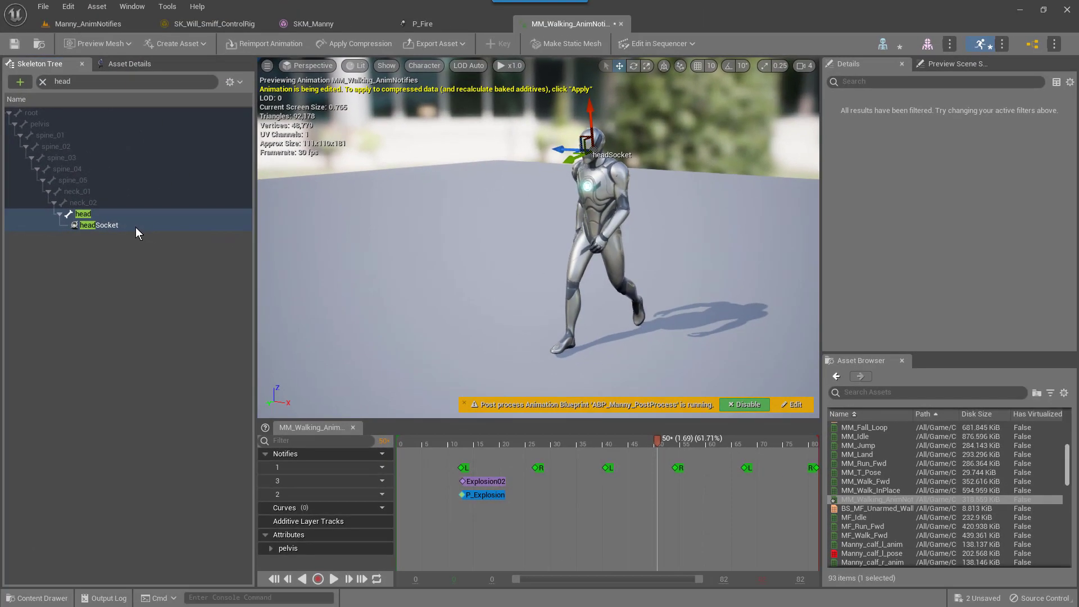
{"action": "left_click", "coordinate": [136, 227]}
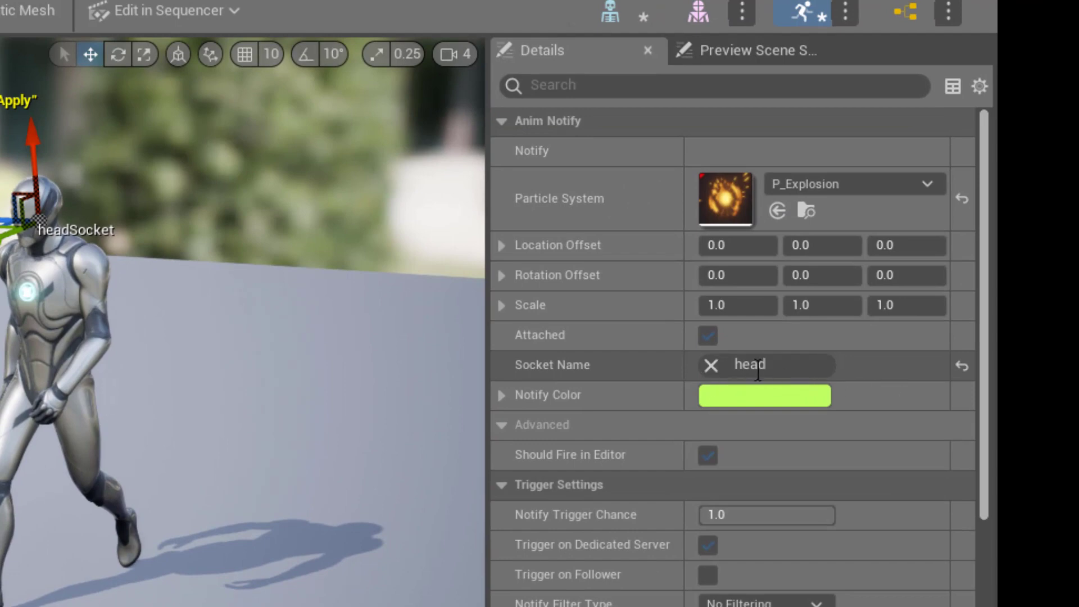
Change the Socket Name of the P_Explosion notify to headSocket
{"action": "left_click", "coordinate": [710, 365]}
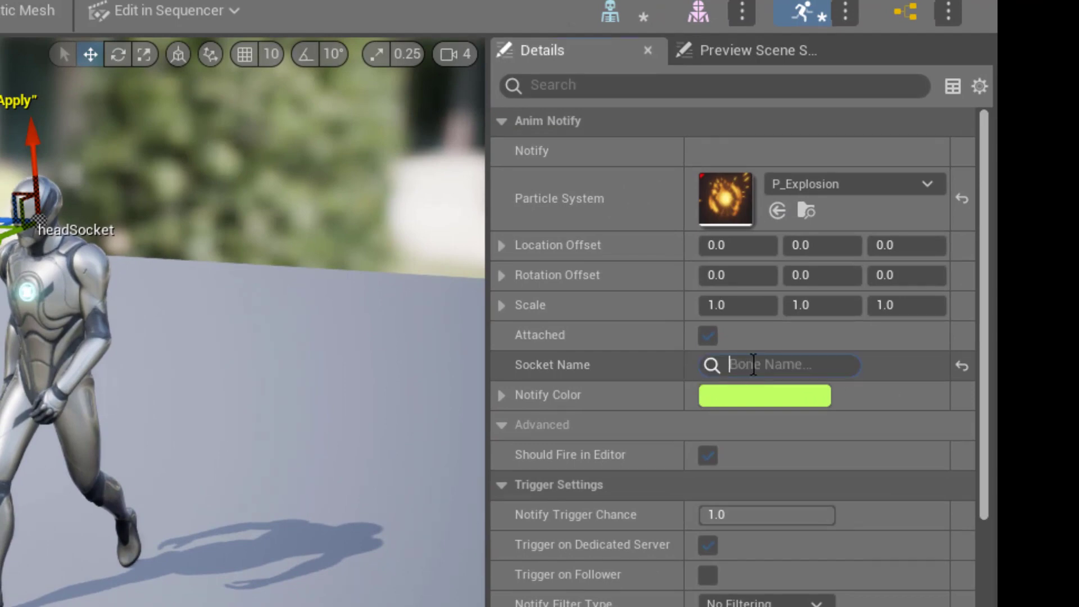
{"action": "type", "text": "head"}
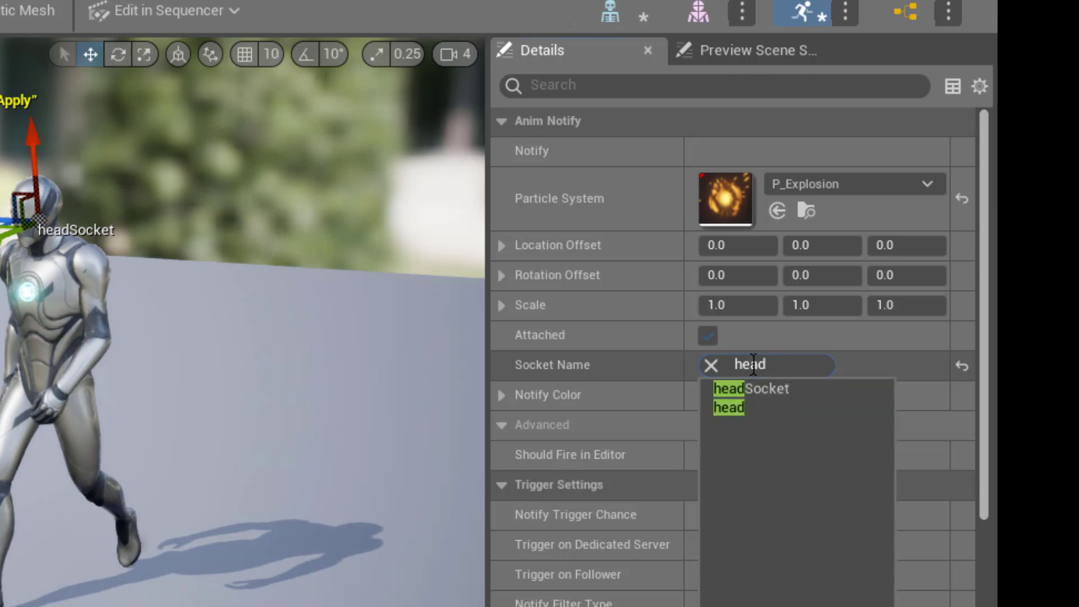
{"action": "left_click", "coordinate": [767, 392]}
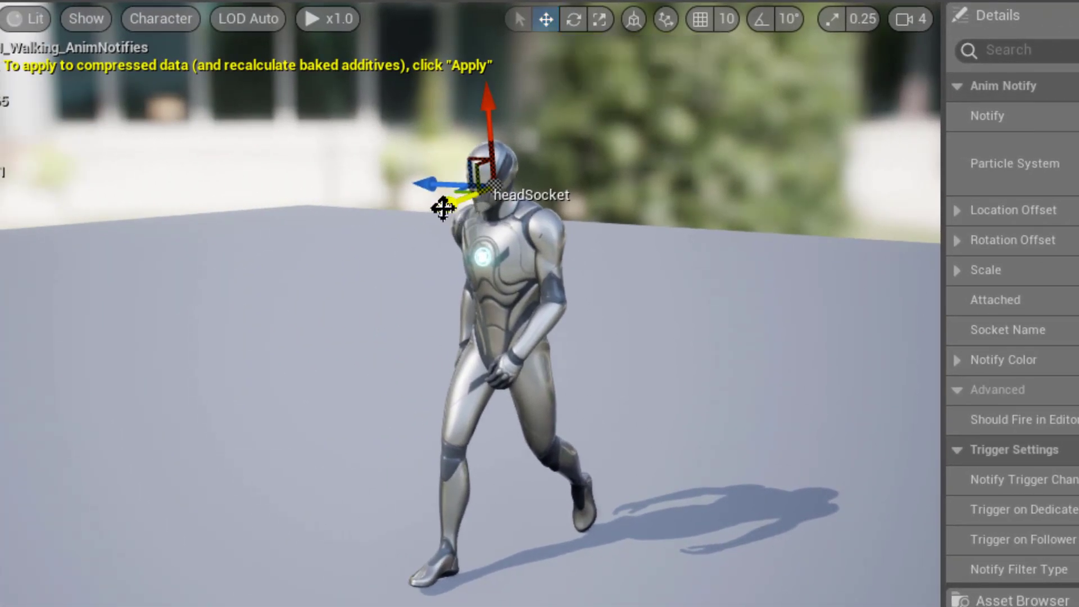
Move headSocket off the head to a point in the air behind the character, and deselect it
{"action": "left_click_drag", "start_coordinate": [443, 208], "coordinate": [645, 136]}
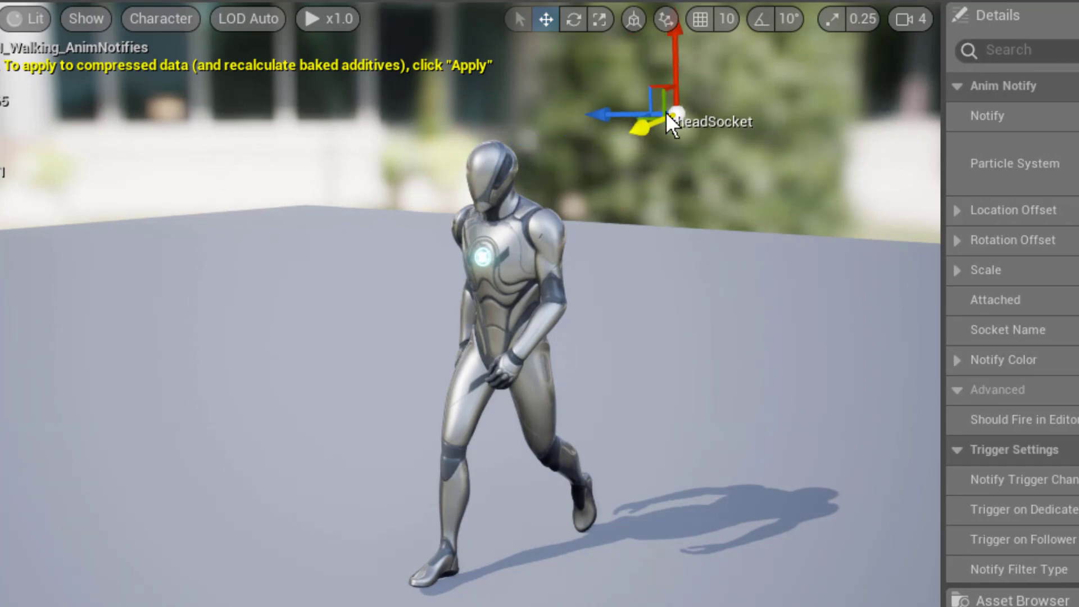
{"action": "left_click_drag", "start_coordinate": [674, 39], "coordinate": [673, 62]}
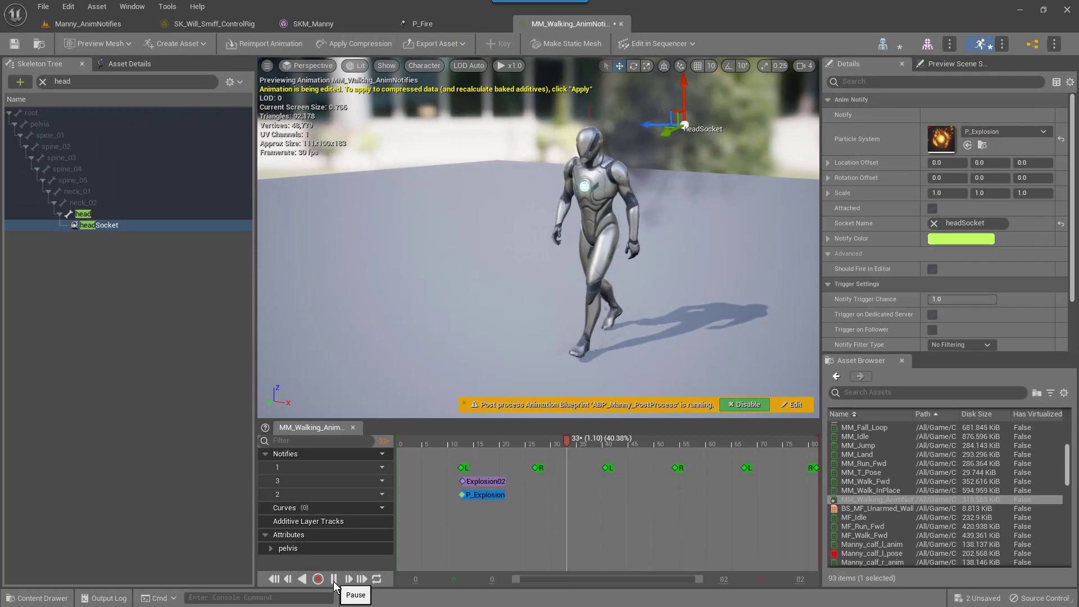
{"action": "left_click", "coordinate": [691, 321]}
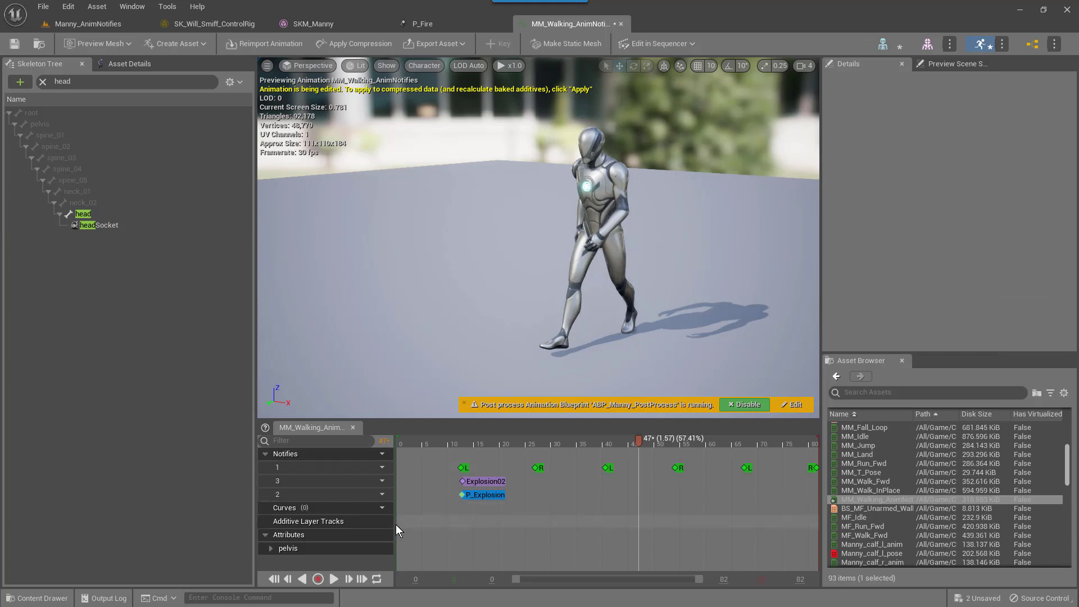
Play the walking animation to check the explosion at the offset socket from different angles, and pause it
{"action": "left_click", "coordinate": [332, 581]}
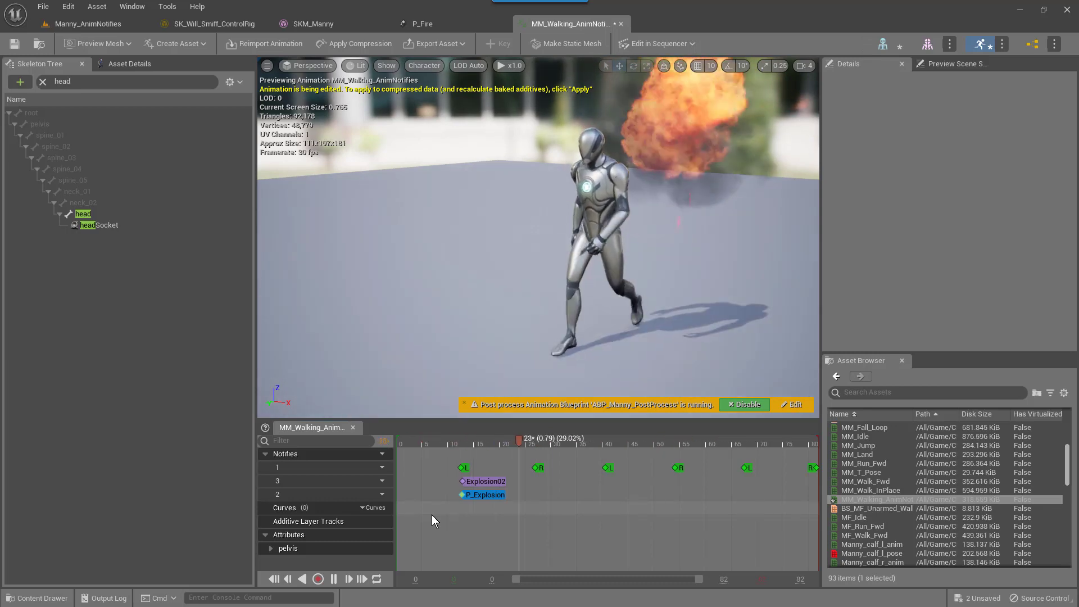
{"action": "left_click_drag", "start_coordinate": [477, 323], "coordinate": [504, 308]}
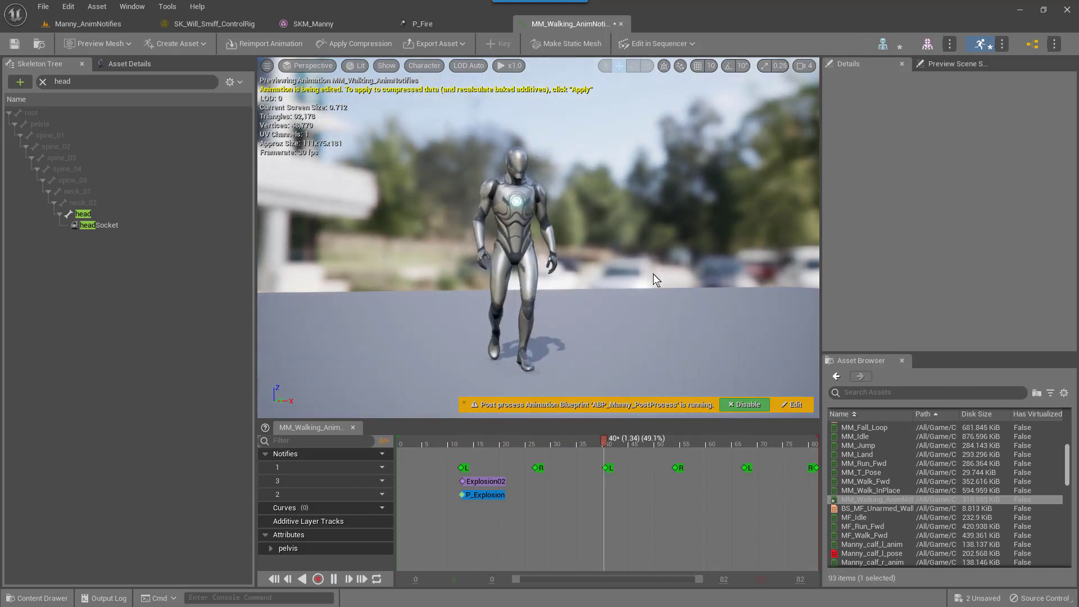
{"action": "left_click_drag", "start_coordinate": [653, 274], "coordinate": [562, 277]}
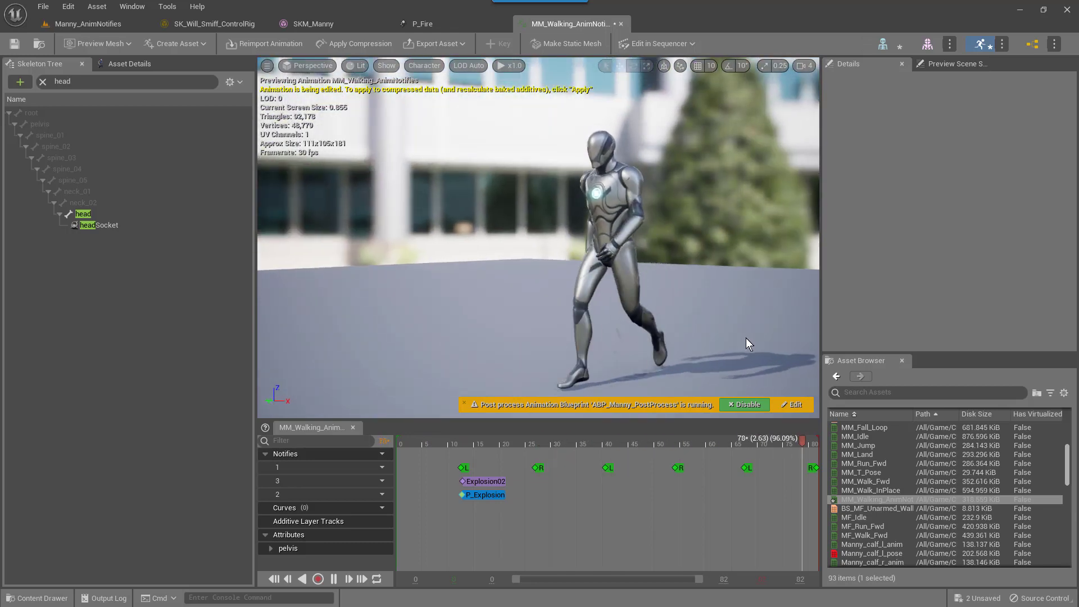
{"action": "left_click", "coordinate": [334, 579]}
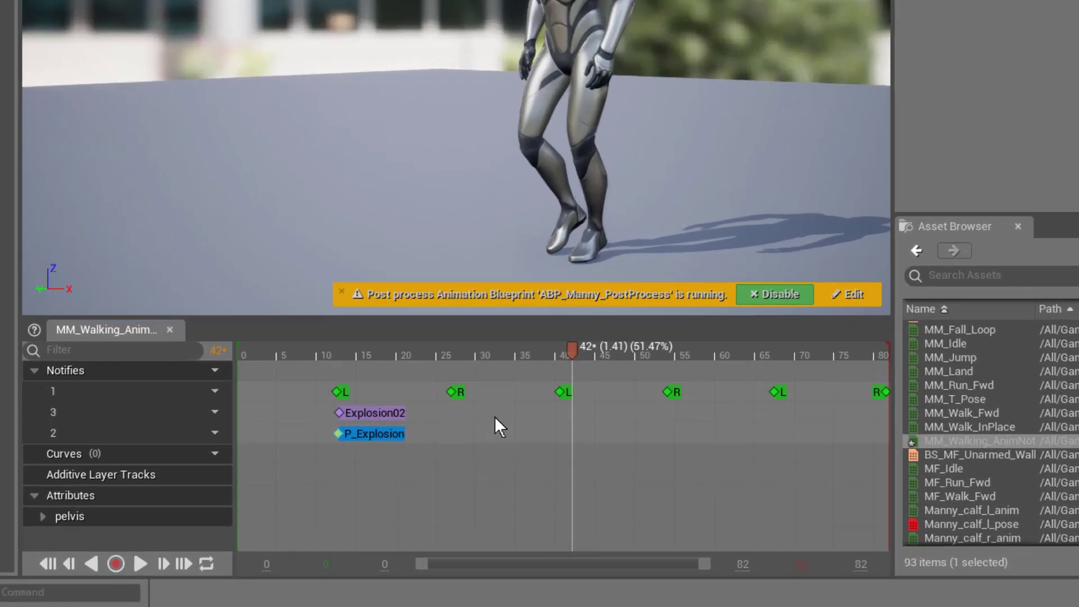
{"action": "right_click", "coordinate": [495, 417]}
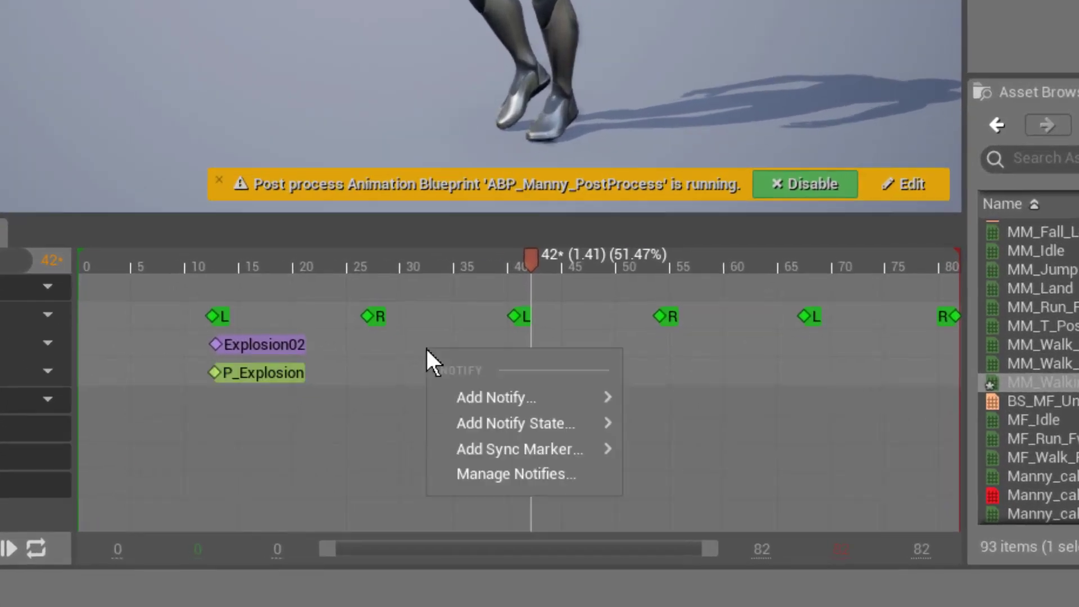
{"action": "mouse_move", "coordinate": [527, 451]}
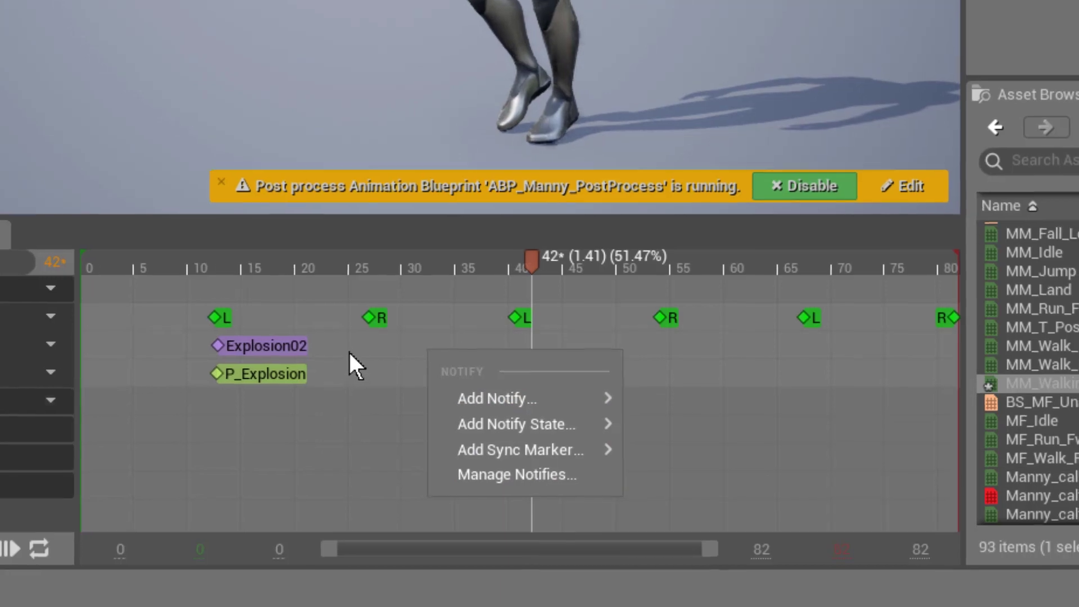
{"action": "left_click", "coordinate": [349, 349]}
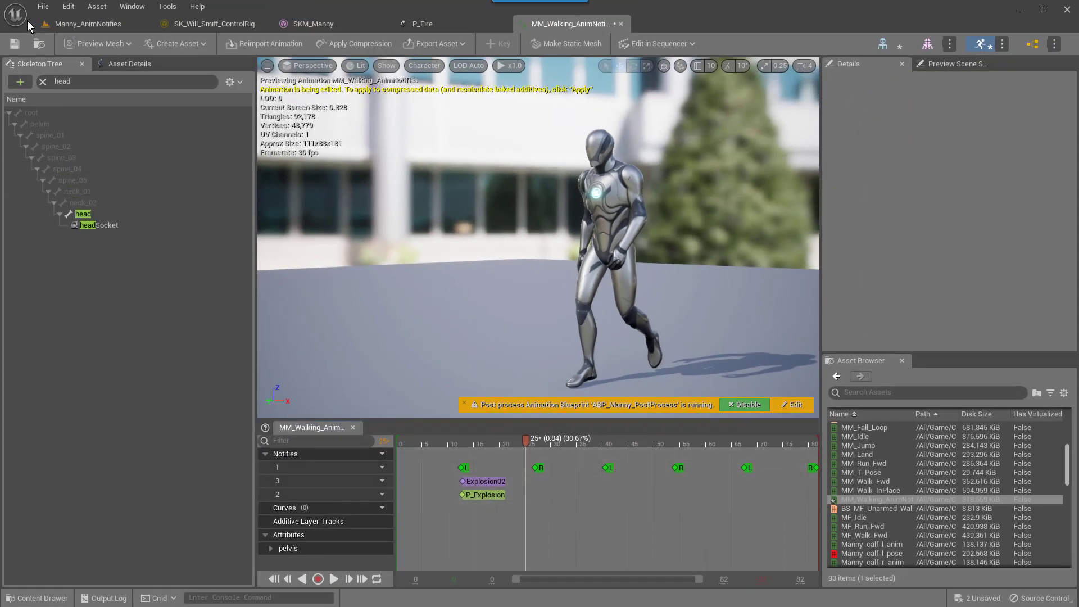
Save all modified assets
{"action": "left_click", "coordinate": [40, 8]}
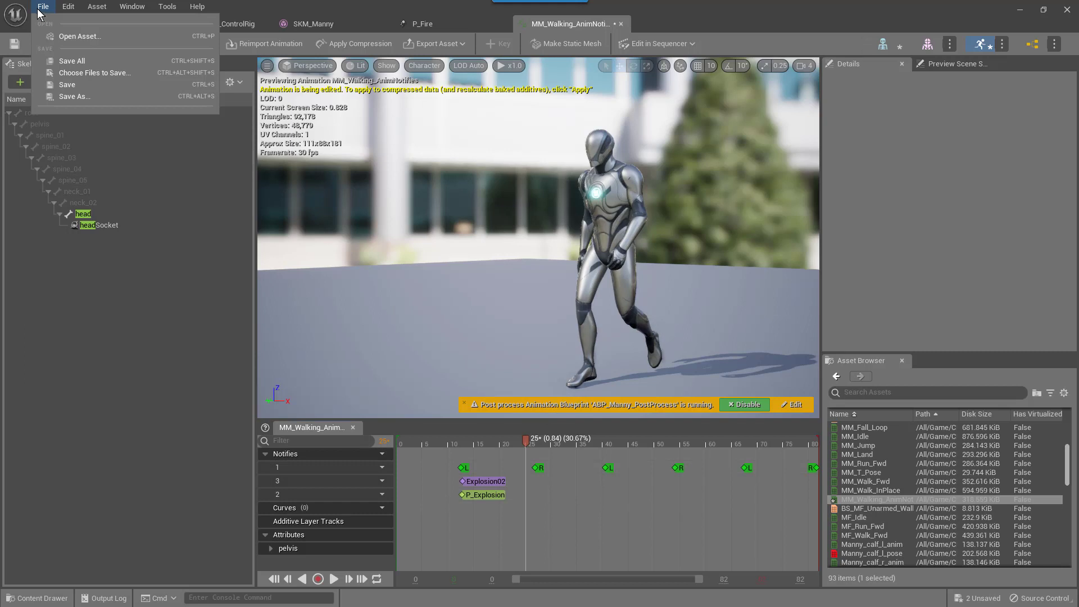
{"action": "left_click", "coordinate": [65, 62]}
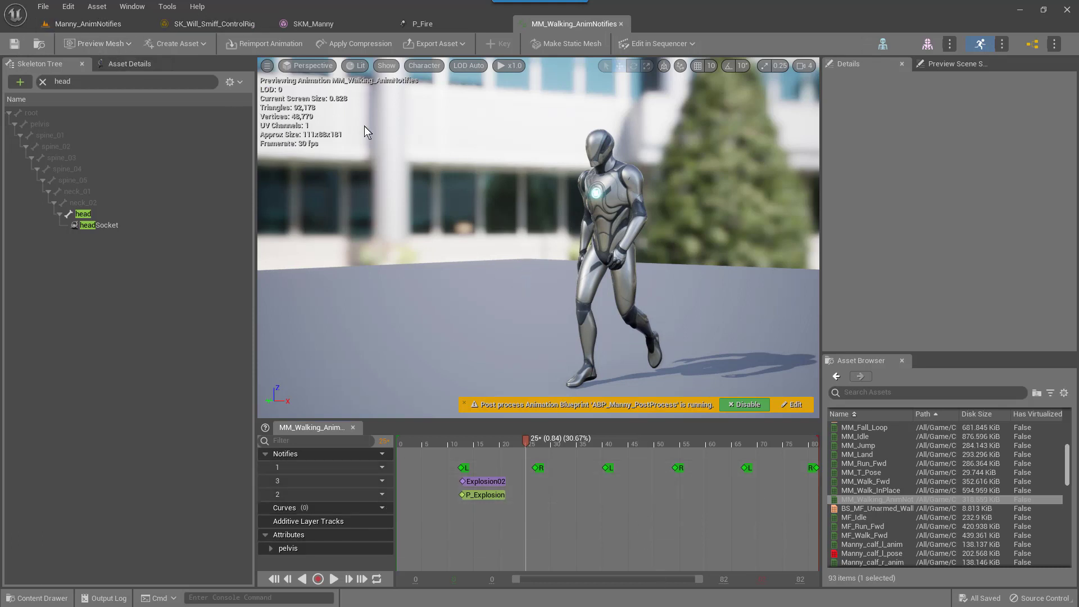
In the Manny_AnimNotifies level, find the MM_Walking_AnimNotifies animation among the project assets and place it on the floor beside SKM_Manny
{"action": "left_click", "coordinate": [104, 24]}
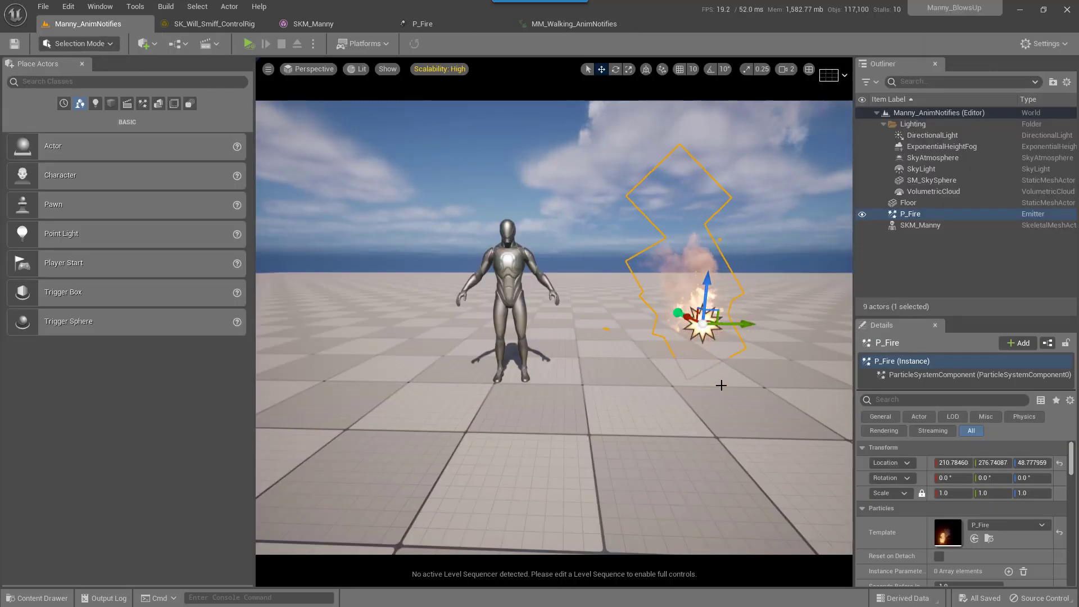
{"action": "key", "text": "ctrl+space"}
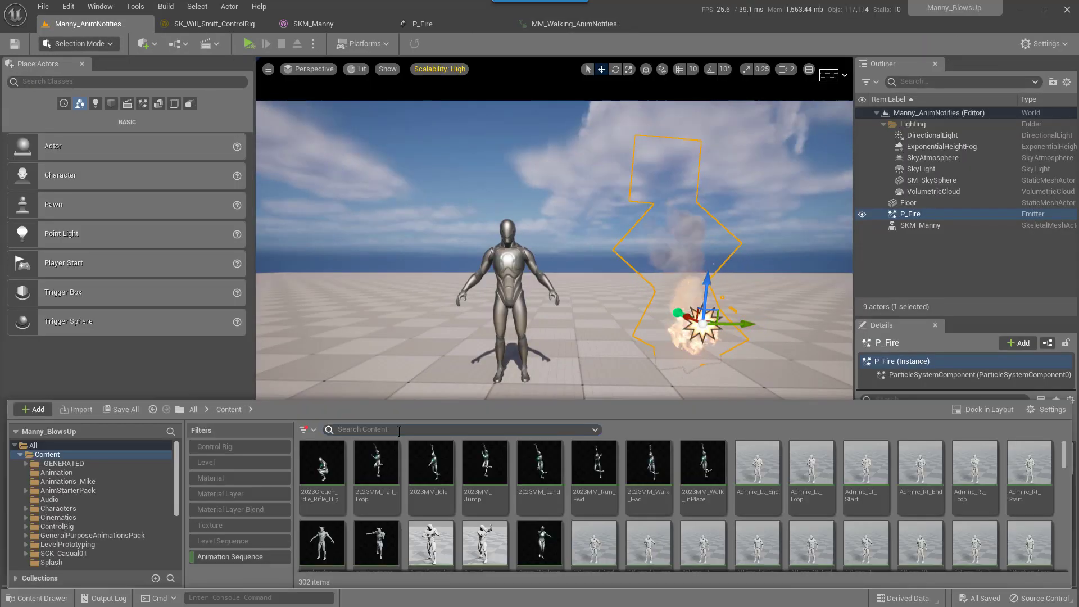
{"action": "type", "text": "walk"}
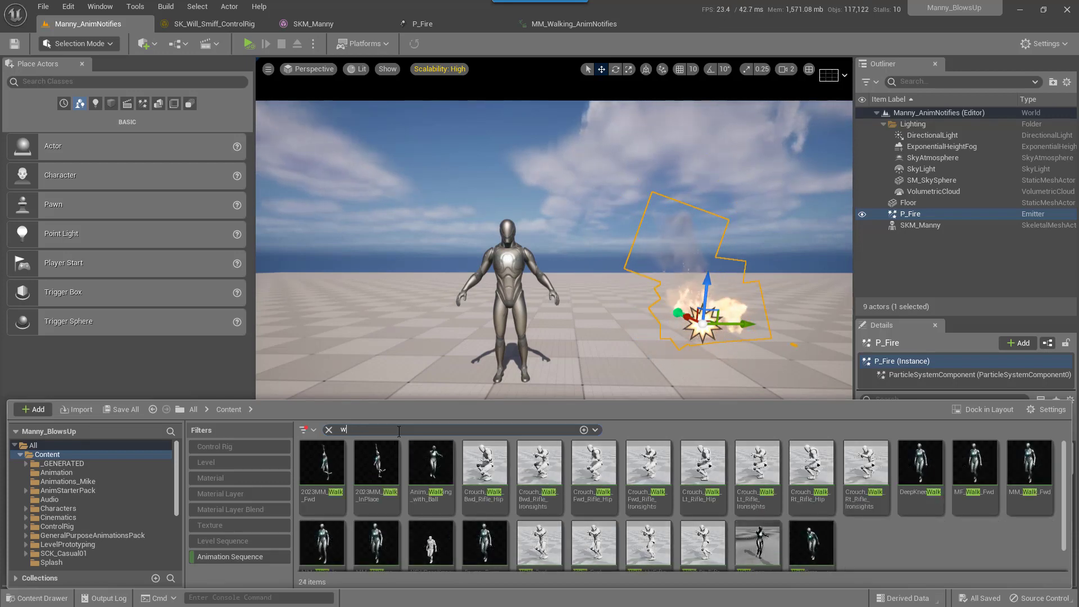
{"action": "key", "text": "BackSpace"}
{"action": "type", "text": "noti"}
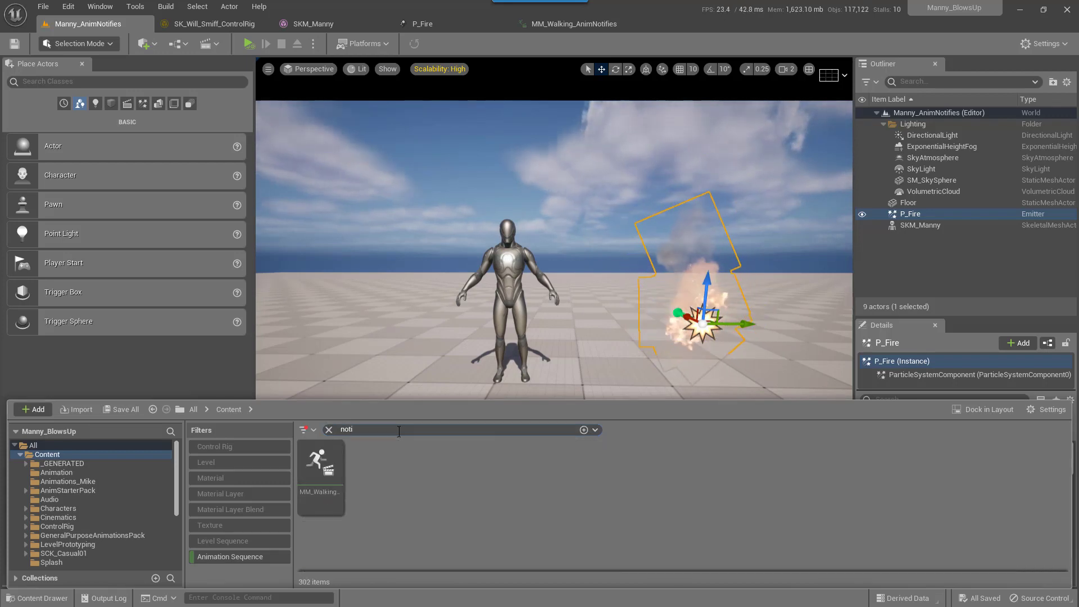
{"action": "type", "text": "fie"}
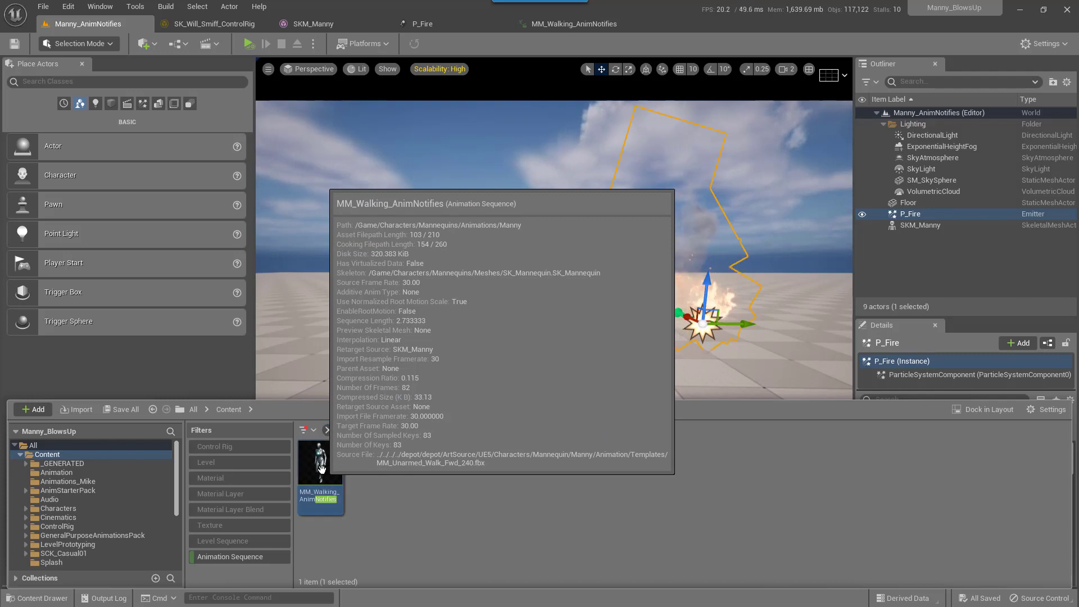
{"action": "left_click_drag", "start_coordinate": [319, 471], "coordinate": [408, 409]}
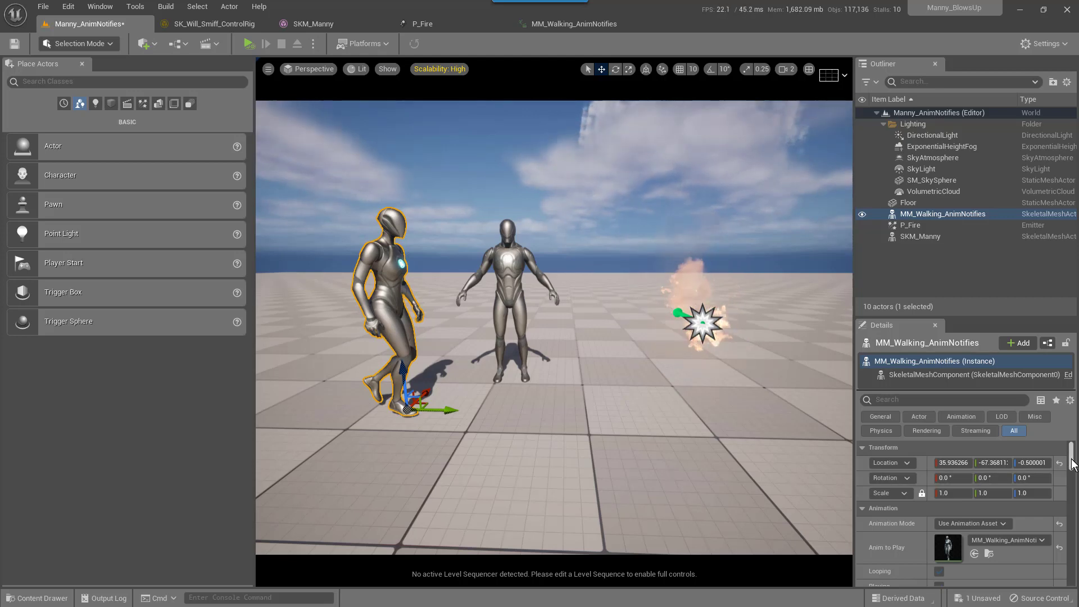
Review the placed walking character's animation settings and the available play modes, and deselect the character
{"action": "scroll", "coordinate": [1072, 473], "scroll_direction": "down", "scroll_amount": 5}
{"action": "scroll", "coordinate": [1073, 475], "scroll_direction": "up", "scroll_amount": 3}
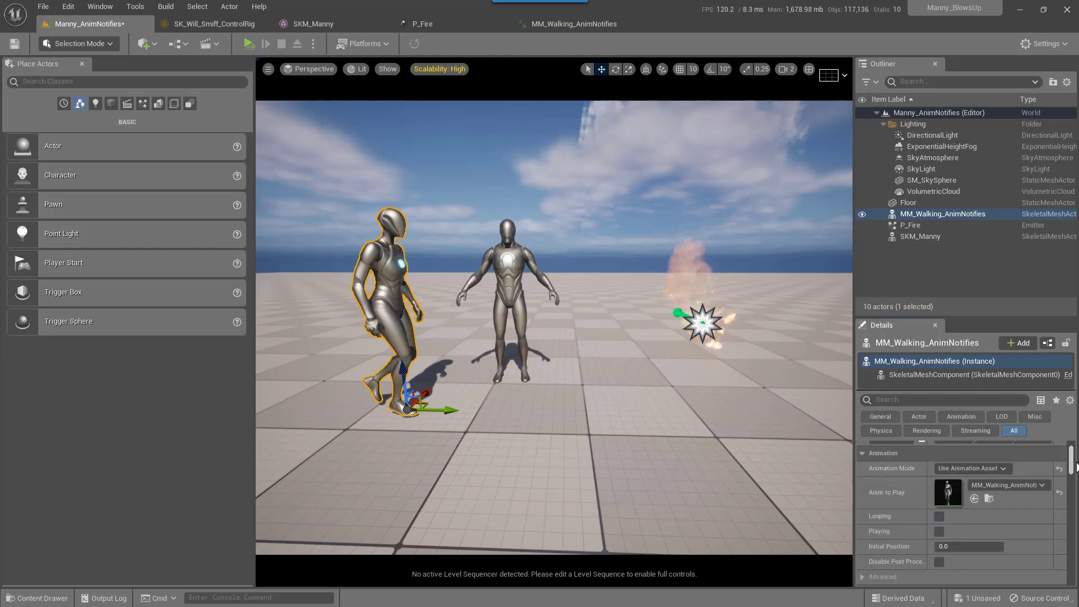
{"action": "scroll", "coordinate": [1060, 481], "scroll_direction": "up", "scroll_amount": 2}
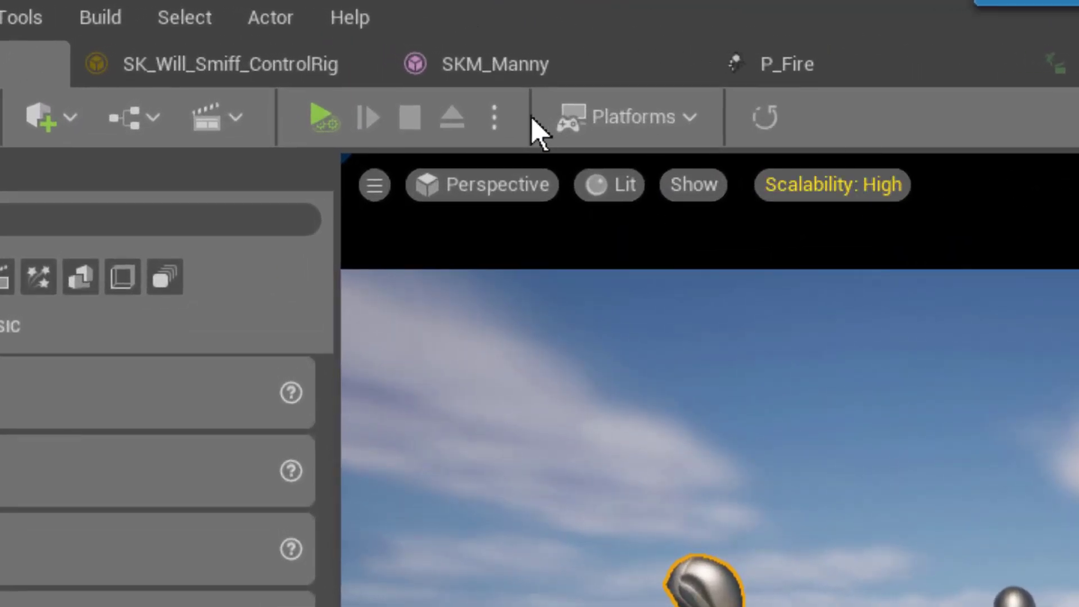
{"action": "left_click", "coordinate": [494, 118]}
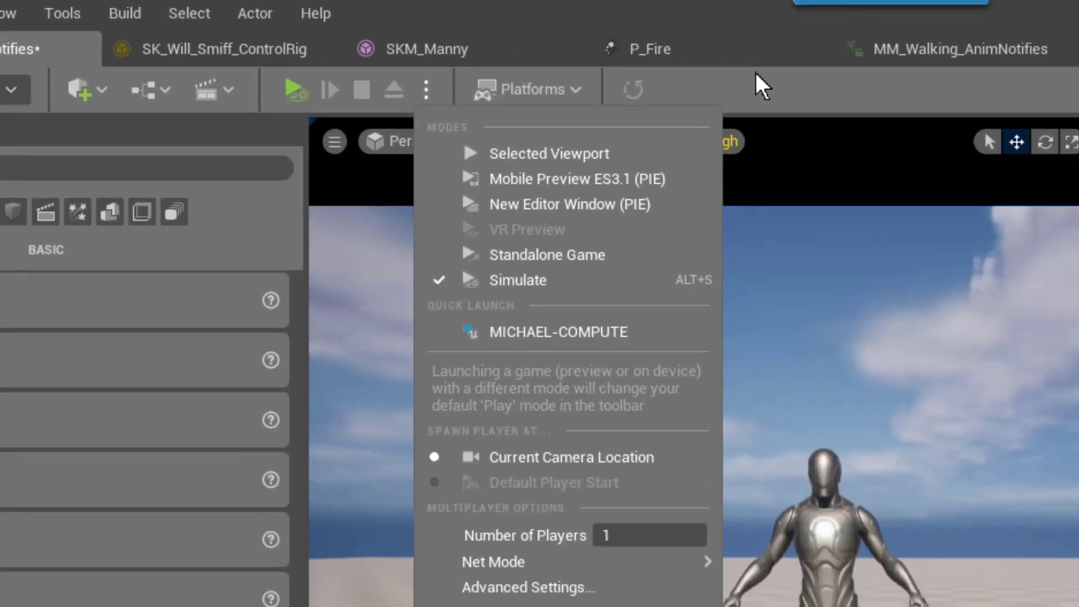
{"action": "left_click", "coordinate": [921, 95]}
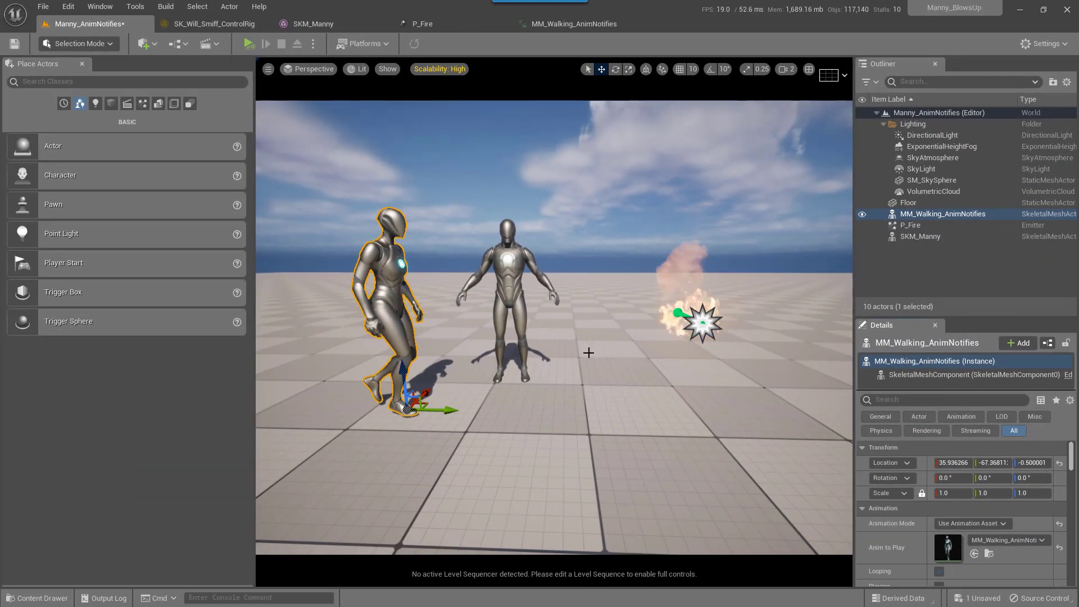
{"action": "key", "text": "Escape"}
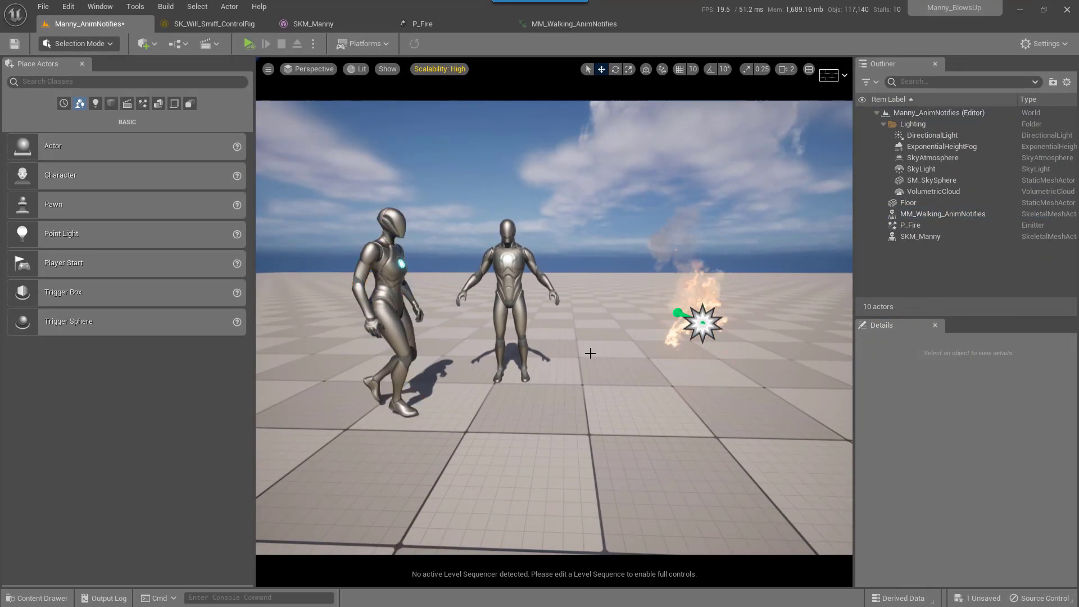
Simulate the level to watch the walking character's explosion notify from different angles, and stop the simulation
{"action": "left_click", "coordinate": [247, 45]}
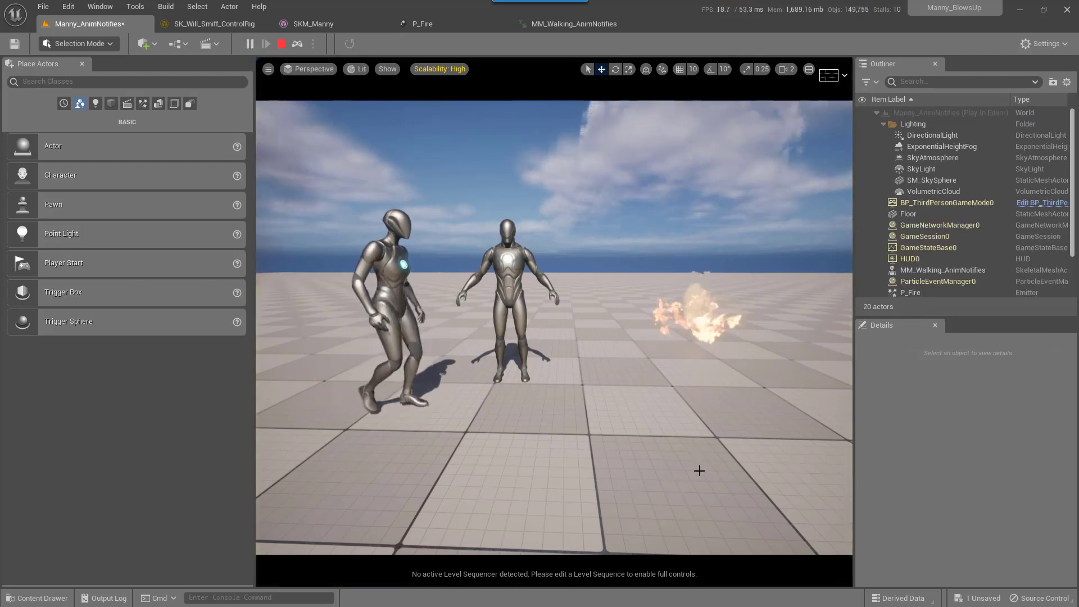
{"action": "mouse_move", "coordinate": [646, 450]}
{"action": "right_mouse_down"}
{"action": "mouse_move", "coordinate": [618, 466]}
{"action": "mouse_move", "coordinate": [654, 448]}
{"action": "right_mouse_up"}
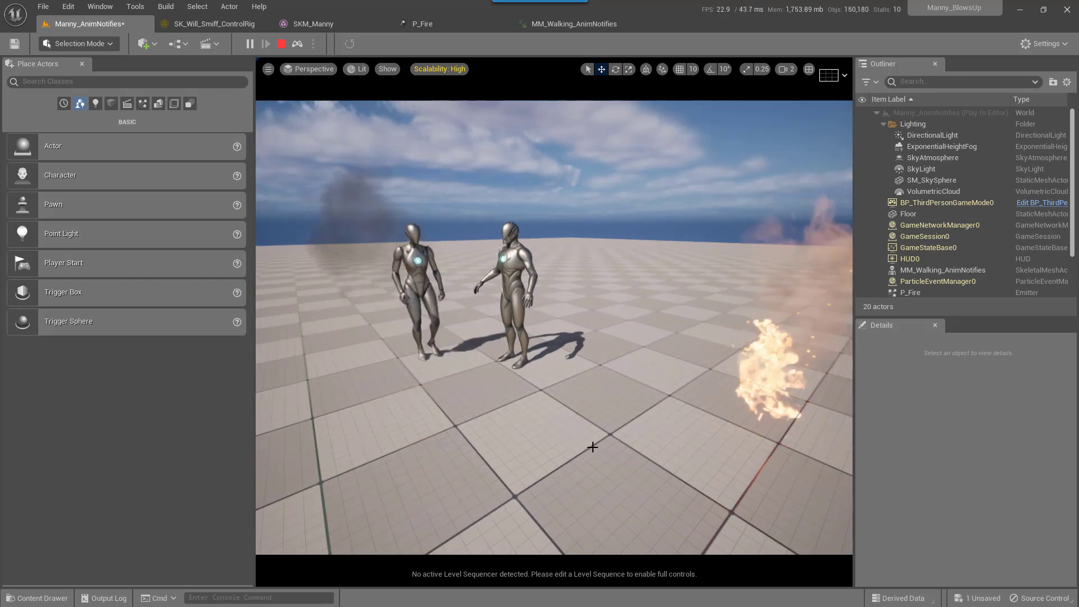
{"action": "right_click_drag", "start_coordinate": [592, 448], "coordinate": [544, 472]}
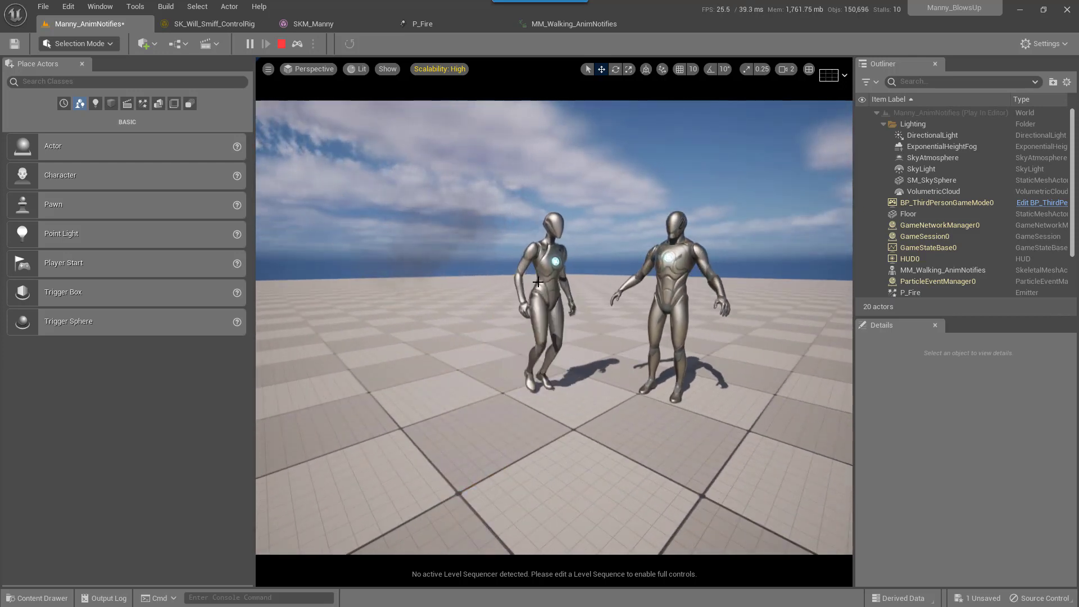
{"action": "key", "text": "Escape"}
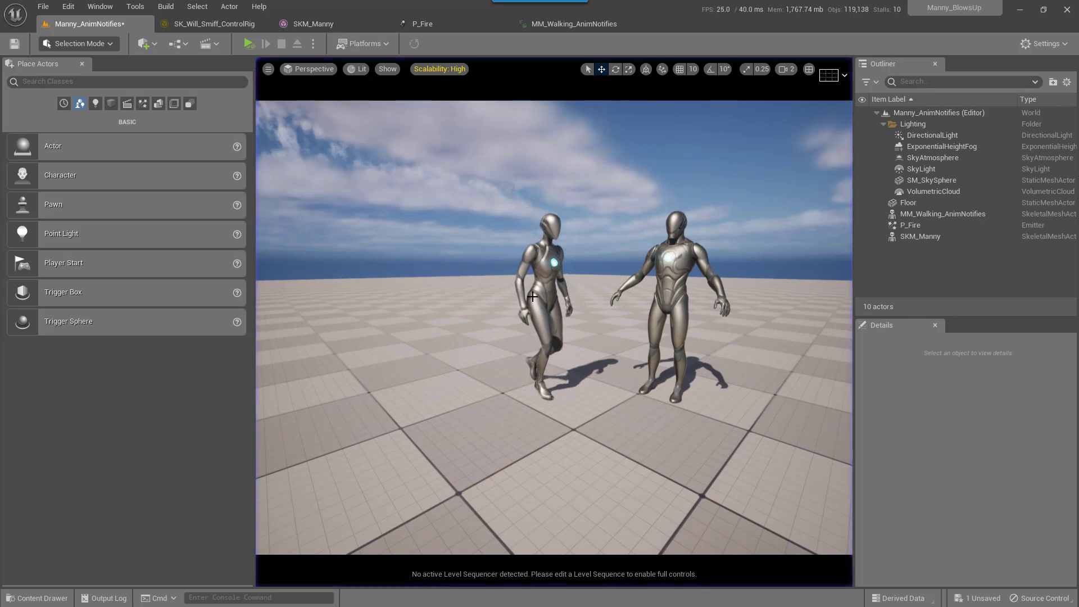
Rotate the walking character about 110° around the vertical axis and move it next to SKM_Manny, on the side nearer the fire
{"action": "left_click", "coordinate": [550, 318]}
{"action": "left_click_drag", "start_coordinate": [568, 406], "coordinate": [784, 520]}
{"action": "key", "text": "e"}
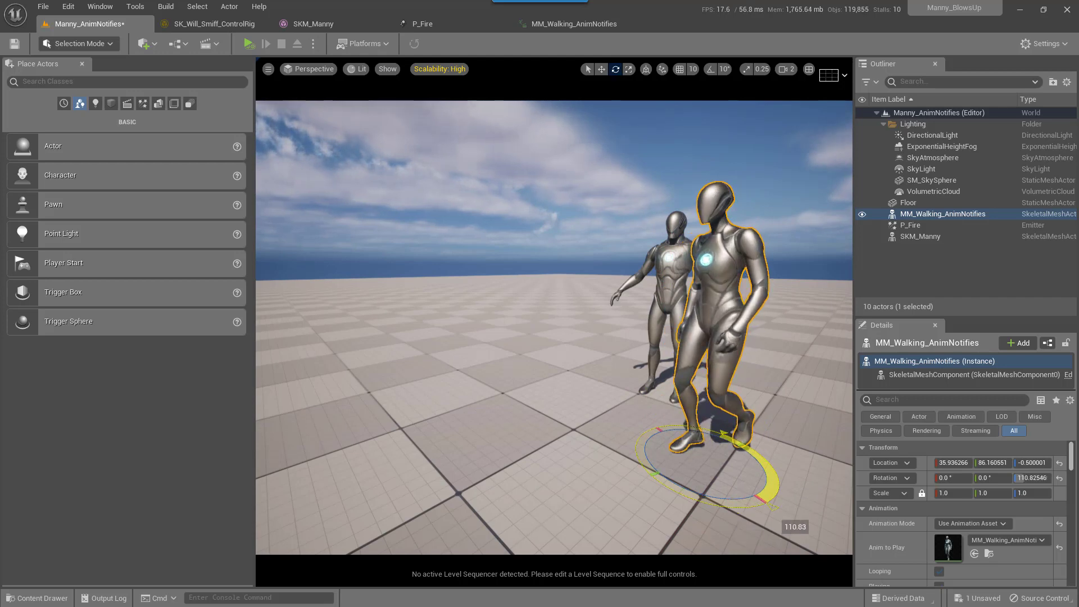
{"action": "key", "text": "w"}
{"action": "left_click_drag", "start_coordinate": [664, 474], "coordinate": [756, 427]}
{"action": "right_click_drag", "start_coordinate": [555, 465], "coordinate": [552, 441]}
{"action": "left_click_drag", "start_coordinate": [663, 468], "coordinate": [707, 449]}
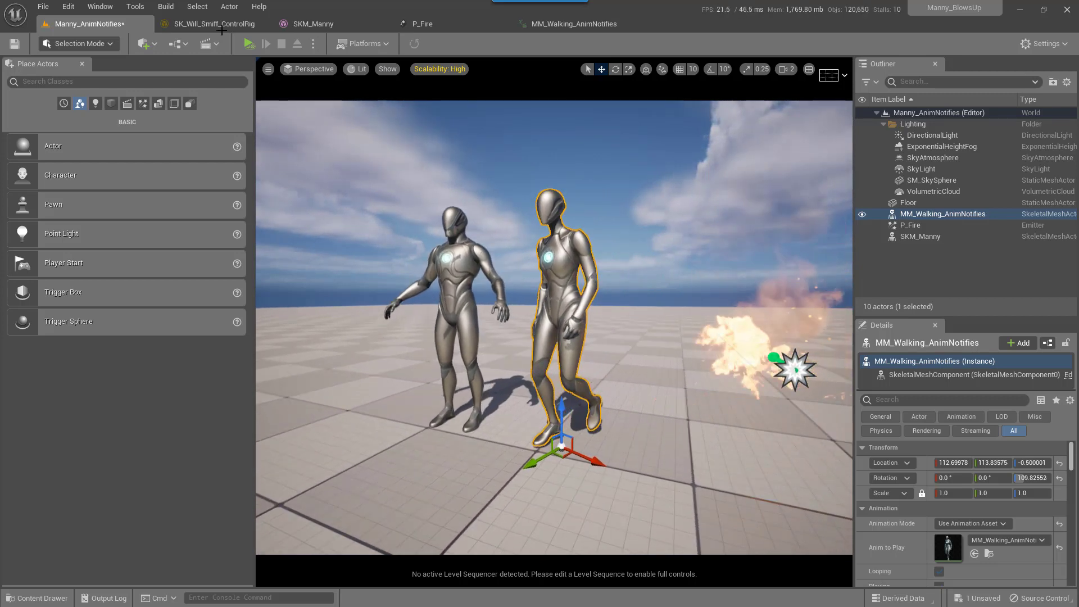
Simulate the level with nothing selected to check the walking character's explosion from its new position
{"action": "left_click", "coordinate": [248, 44]}
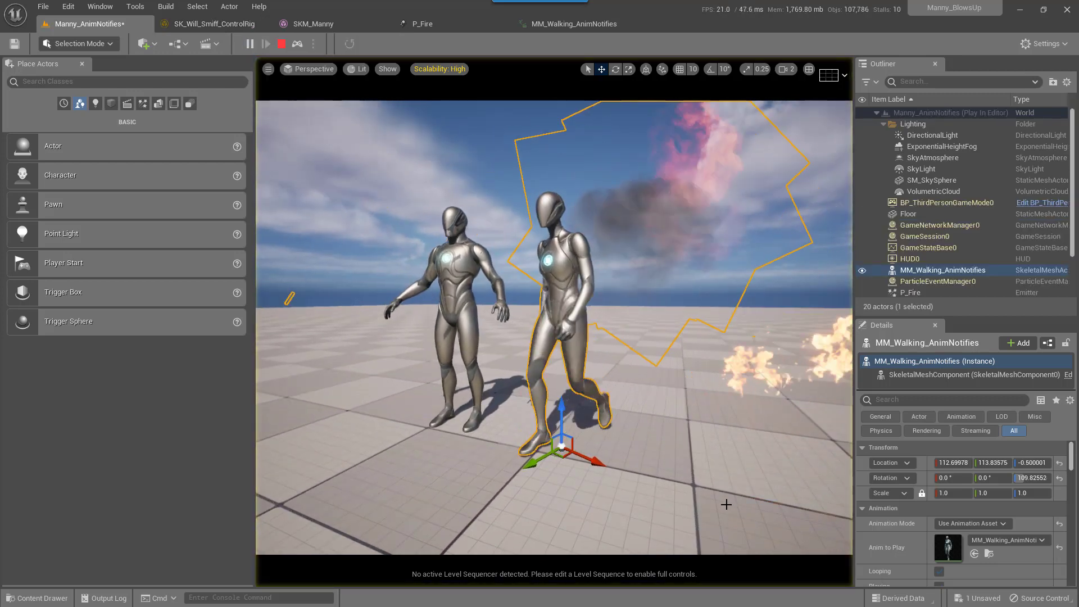
{"action": "left_click", "coordinate": [681, 498]}
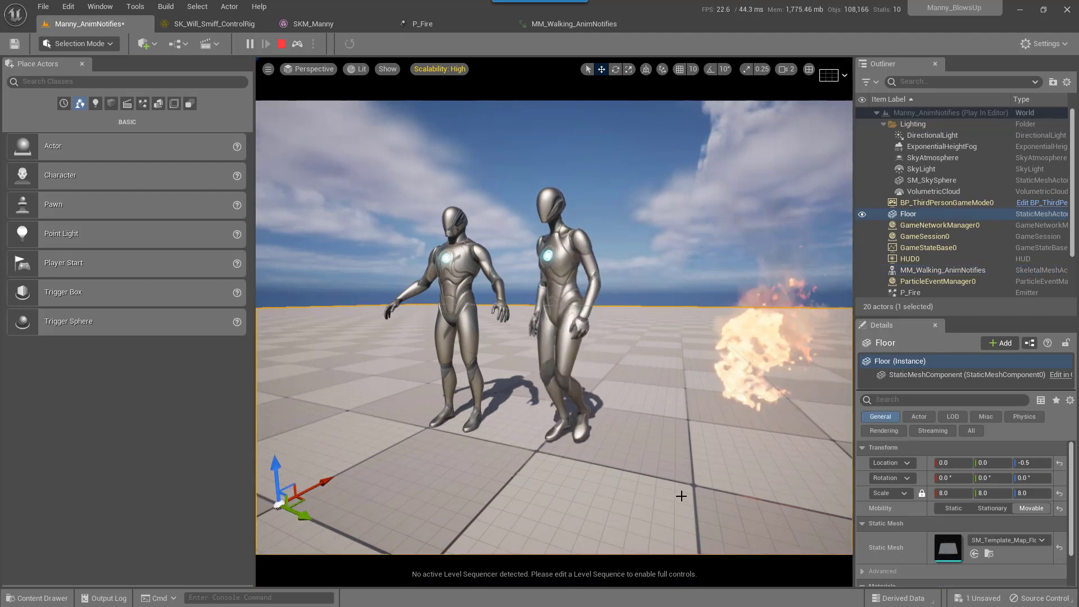
{"action": "key", "text": "Escape"}
{"action": "key", "text": "Escape"}
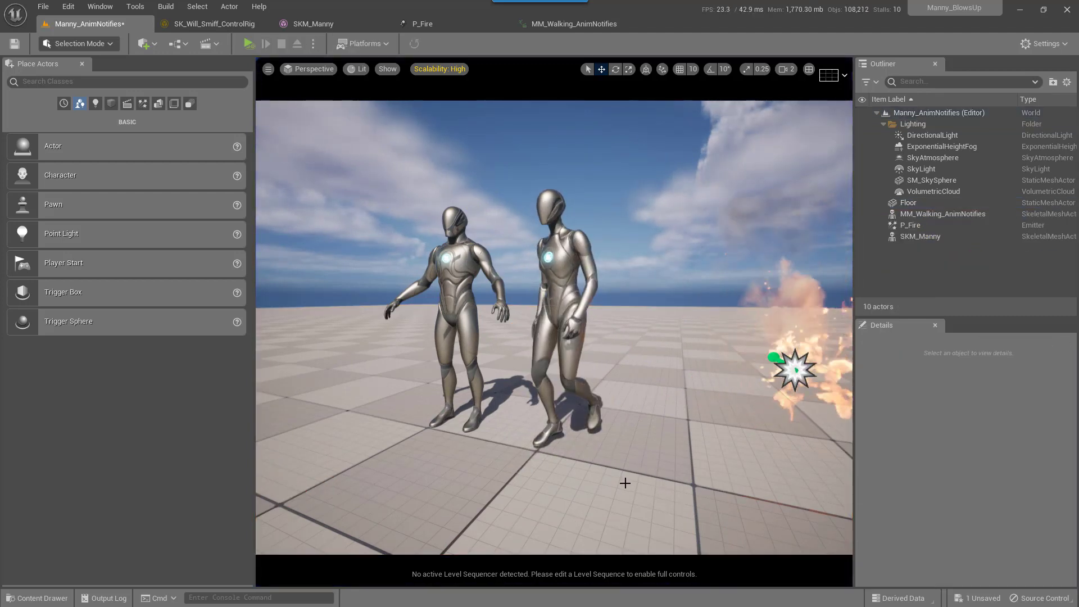
{"action": "left_click", "coordinate": [250, 44]}
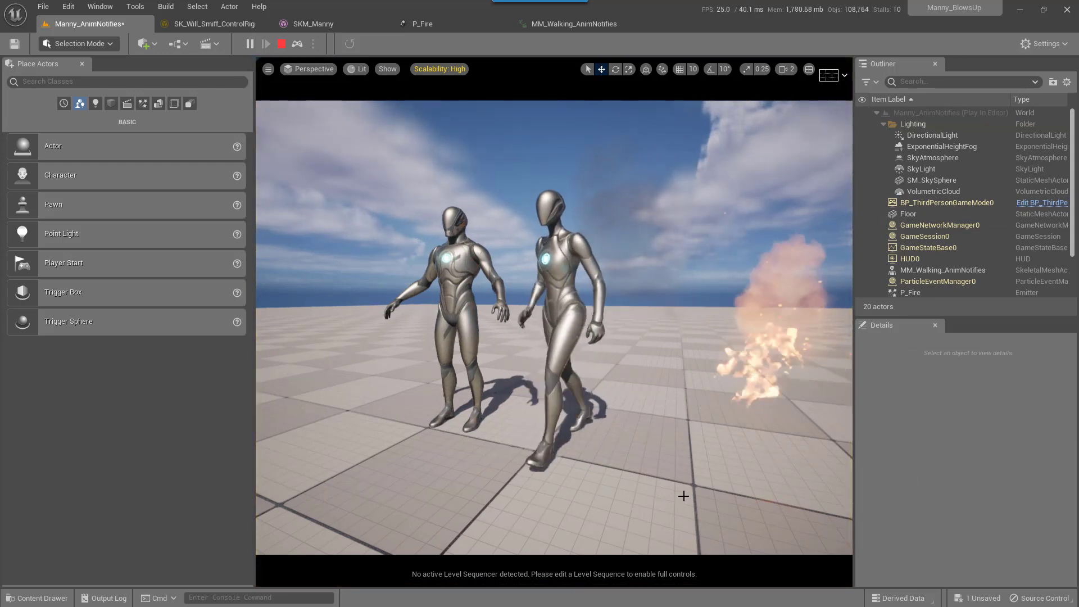